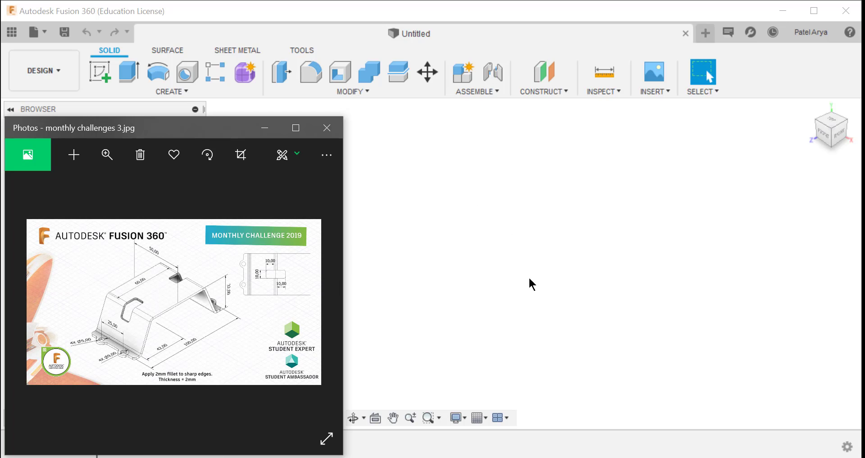
Step: Review the dimensions in the monthly challenge reference drawing and minimize its window
scroll(163, 336, "down", 3)
scroll(179, 314, "up", 1)
scroll(158, 314, "down", 1)
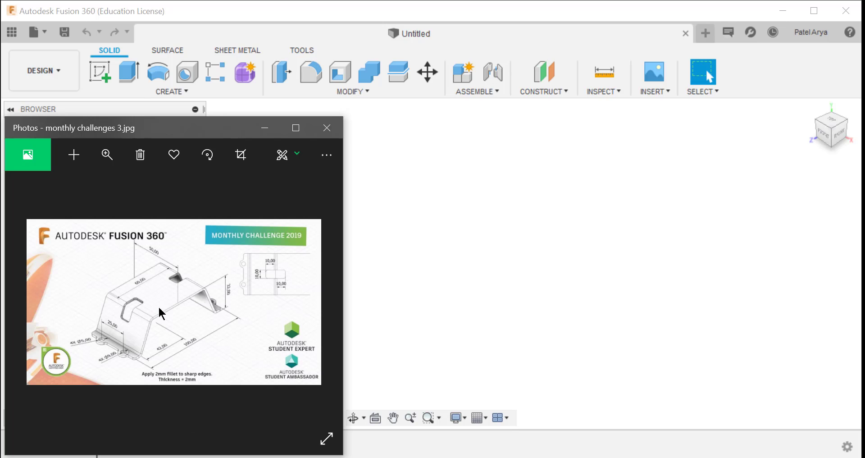
left_click(265, 128)
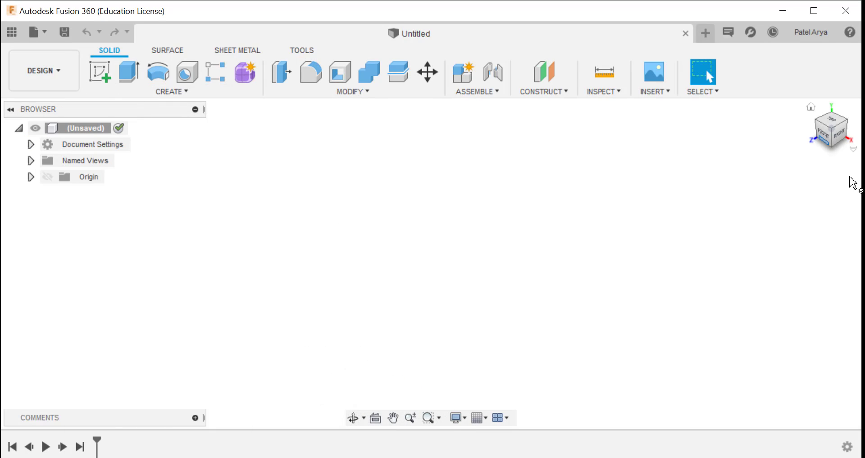
Step: Start a sketch on the top plane and draw a center rectangle at the origin, 100 cm wide and 50 cm high
left_click(827, 122)
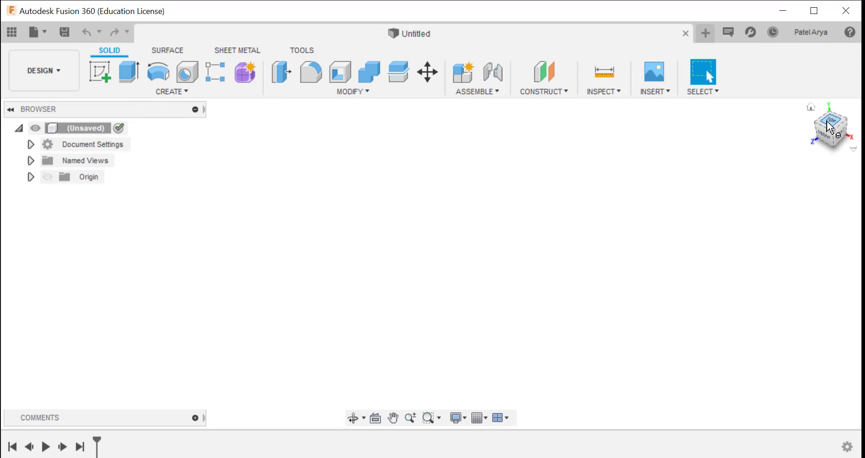
left_click(100, 76)
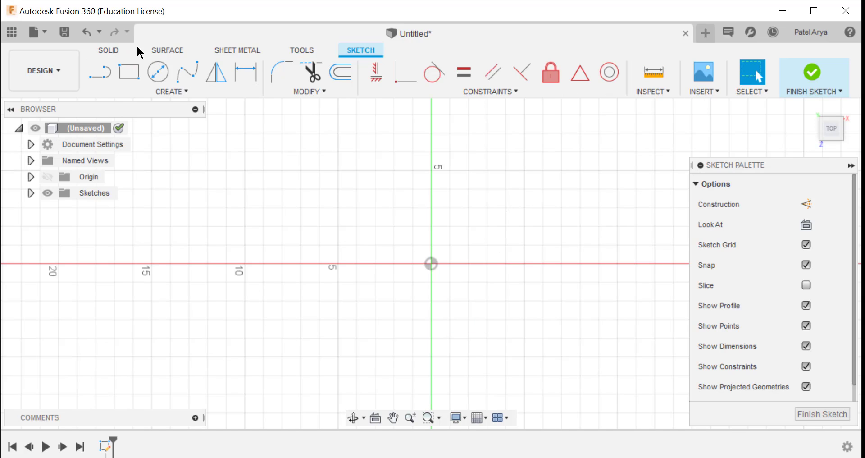
left_click(130, 72)
left_click(806, 224)
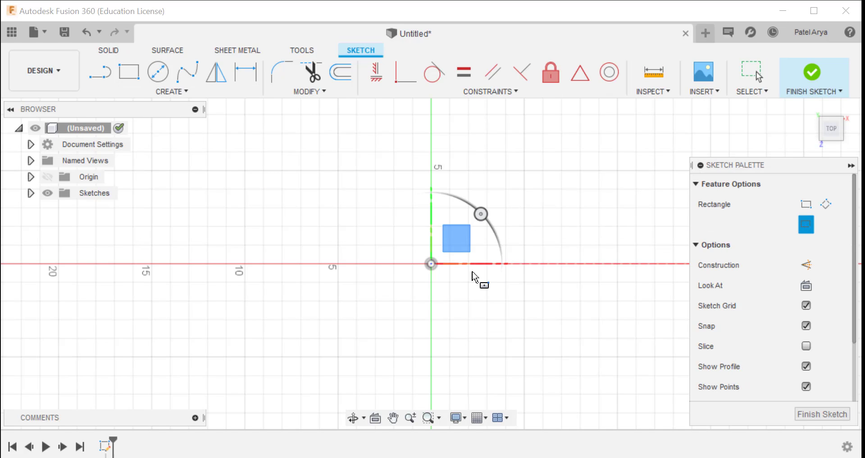
left_click(429, 264)
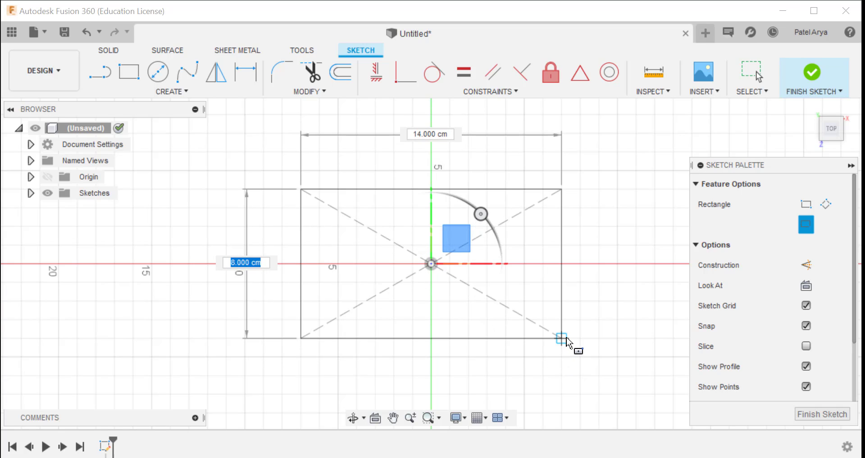
type("10")
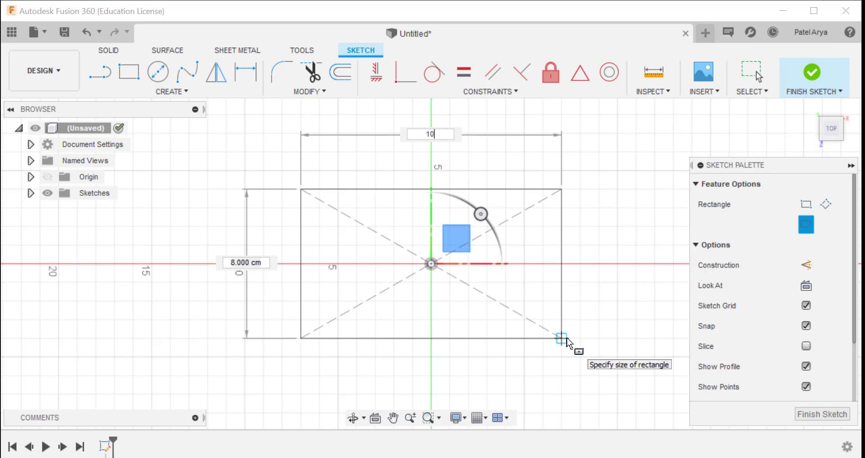
type("0")
key("Tab")
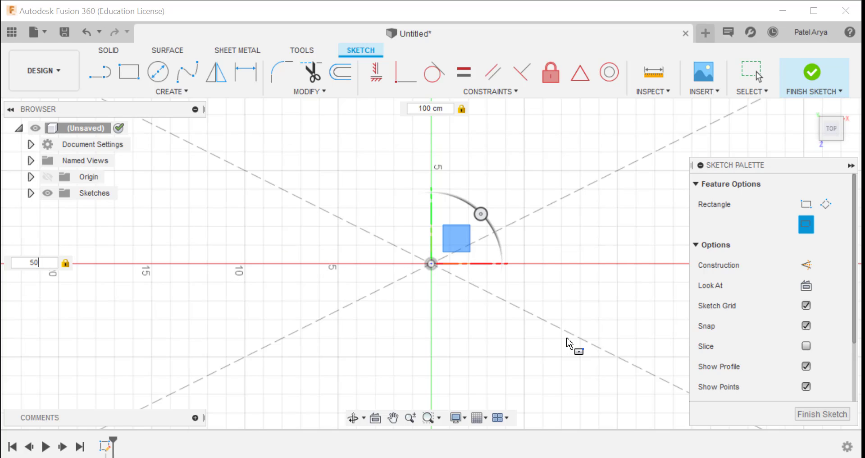
key("Escape")
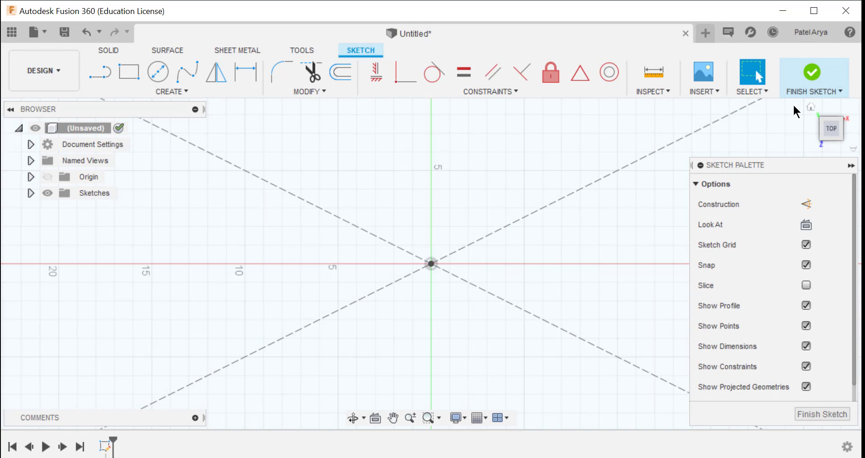
Step: Draw a 5 cm diameter circle centred on the rectangle's left short edge, above the edge's midpoint
left_click(812, 107)
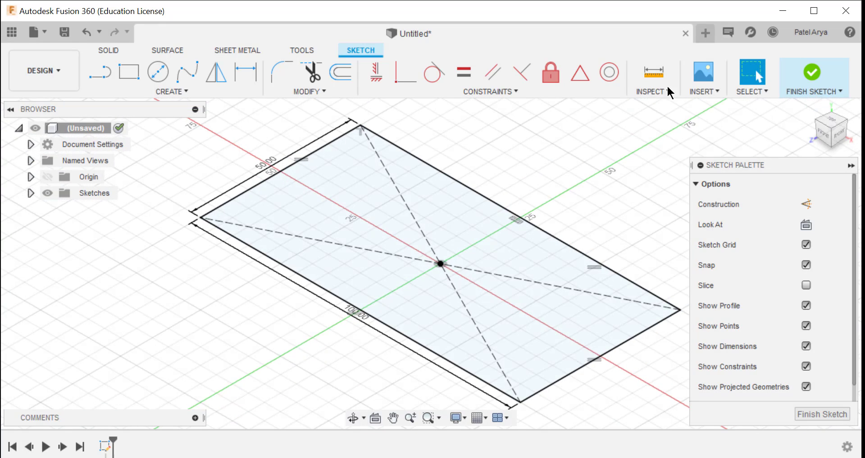
left_click(833, 121)
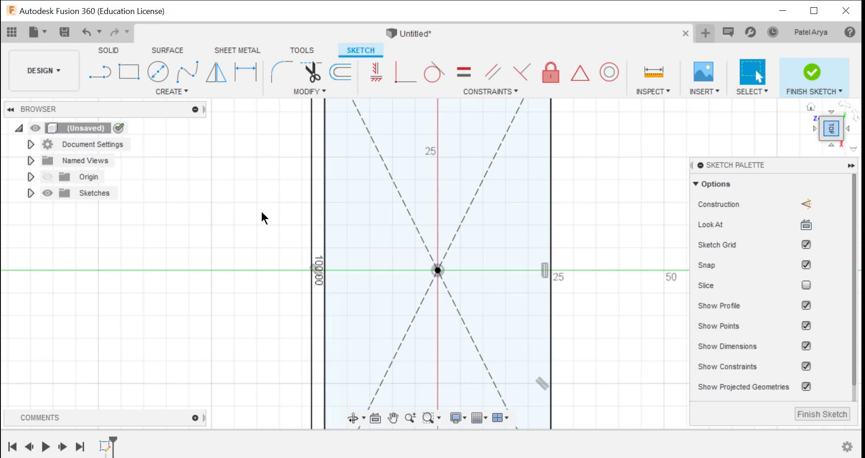
left_click(843, 110)
scroll(168, 216, "up", 6)
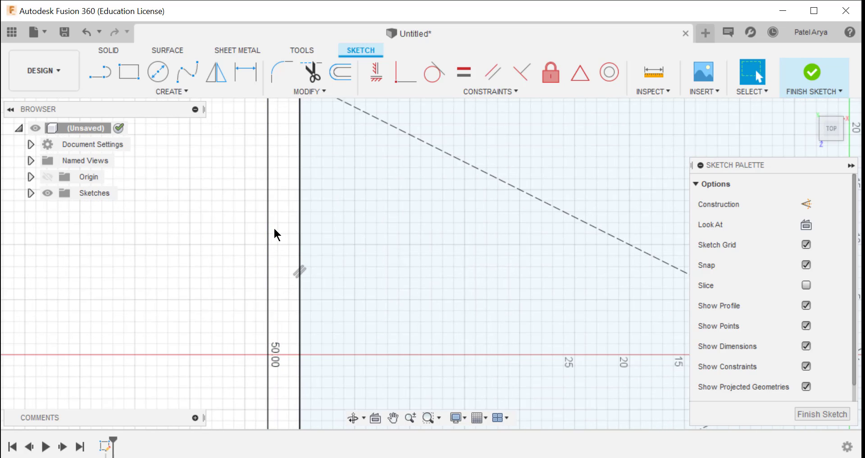
key("c")
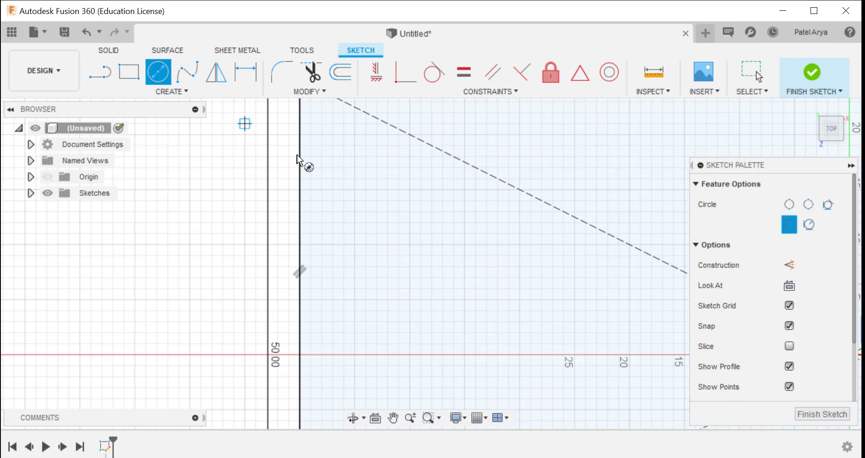
left_click(299, 212)
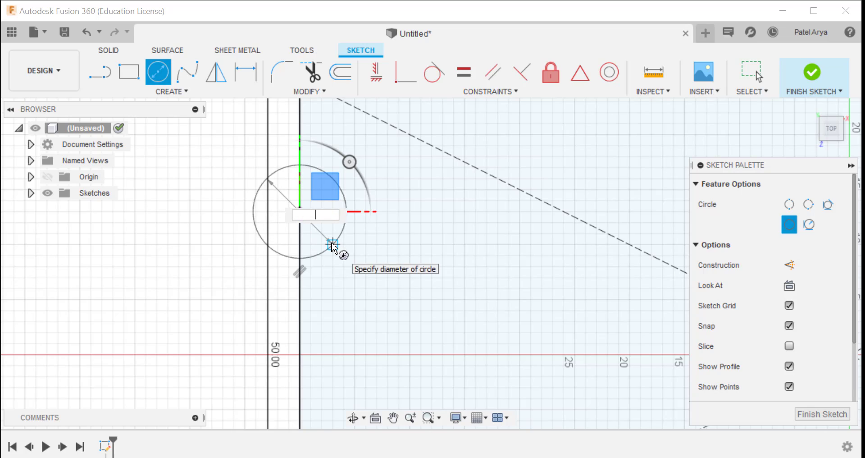
type("5")
key("Tab")
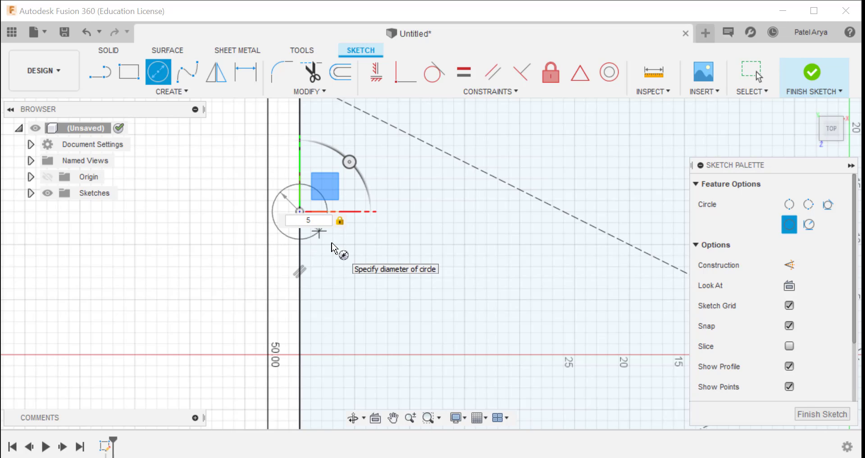
key("Return")
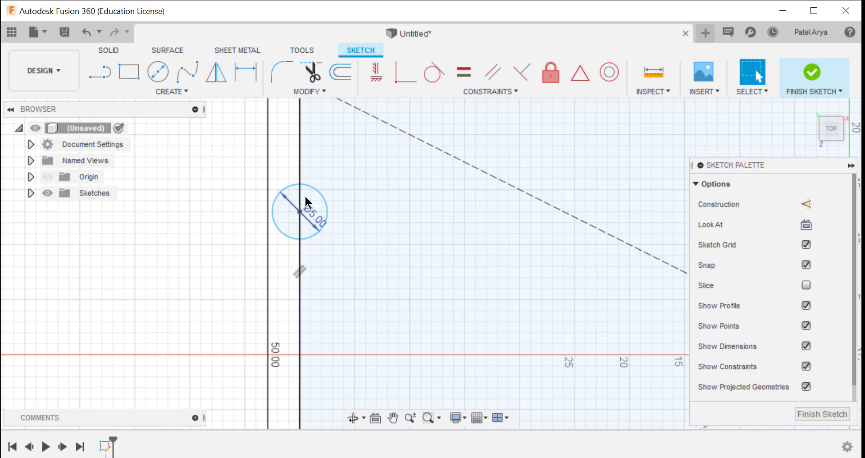
Step: Add a concentric 2 cm diameter circle inside the 5 cm circle
scroll(305, 198, "up", 5)
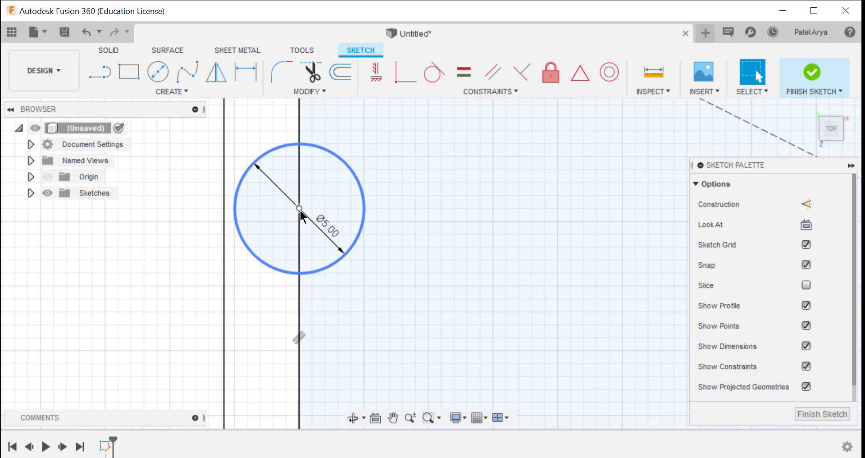
key("c")
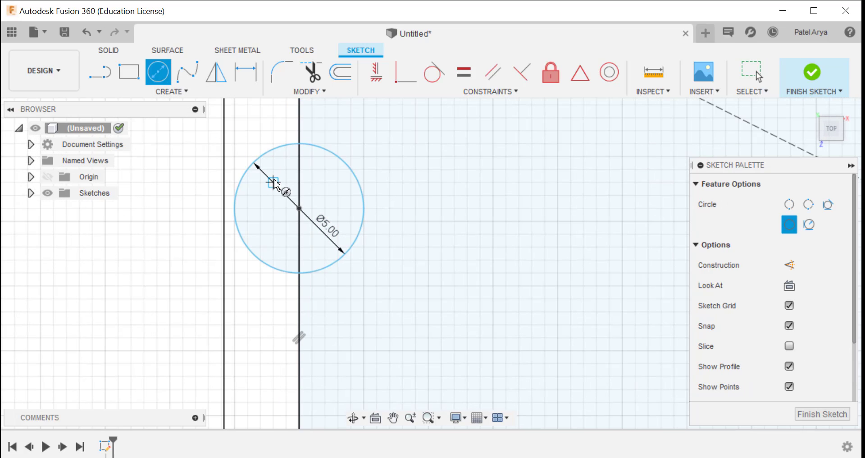
left_click(299, 208)
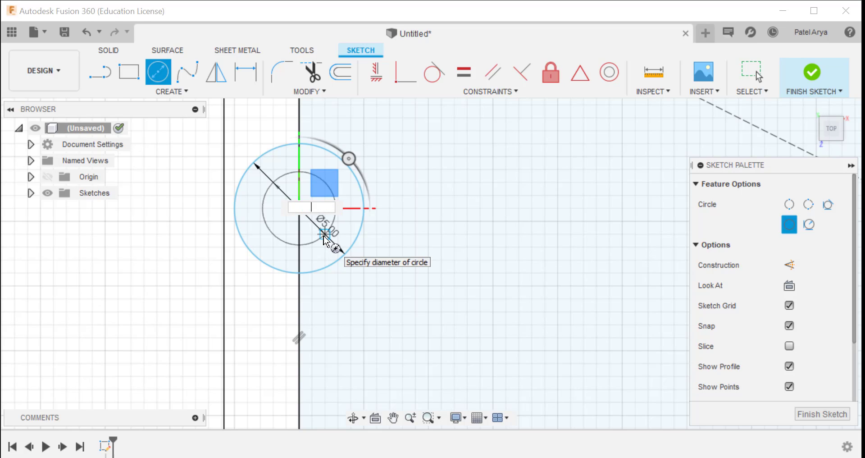
key("Tab")
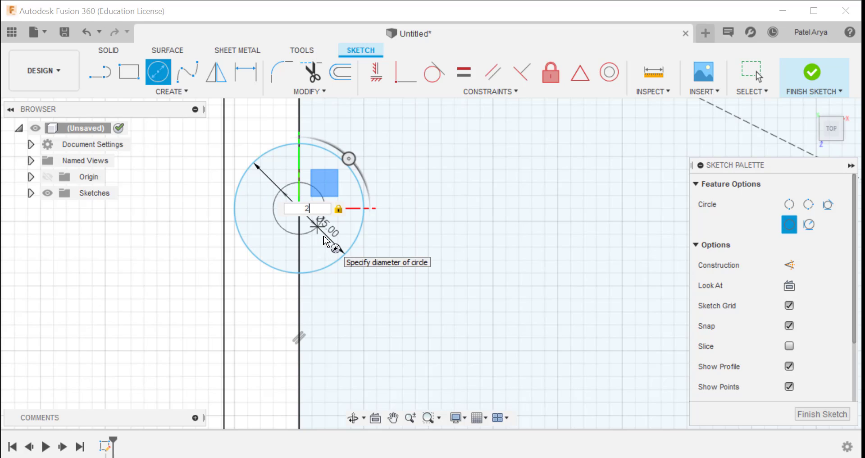
key("Return")
Step: Dimension the vertical distance from the circles' centre to the origin as 25/2
scroll(416, 262, "down", 3)
middle_click_drag(182, 303, 40, 246)
scroll(352, 323, "down", 3)
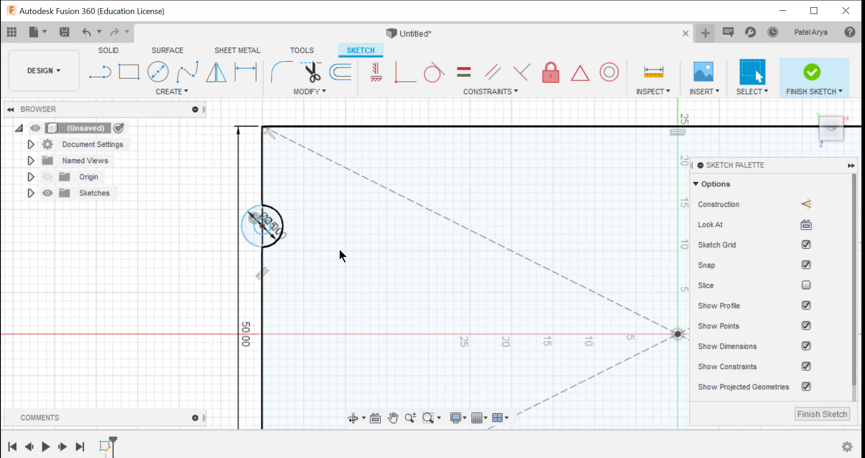
key("d")
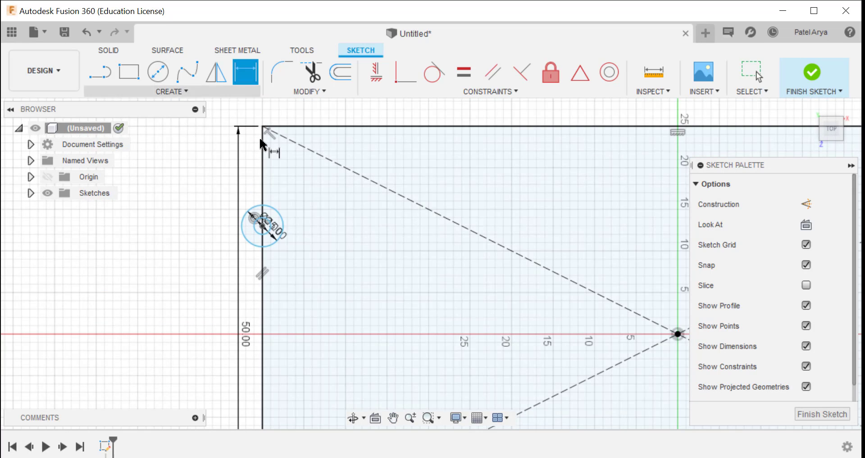
left_click(263, 226)
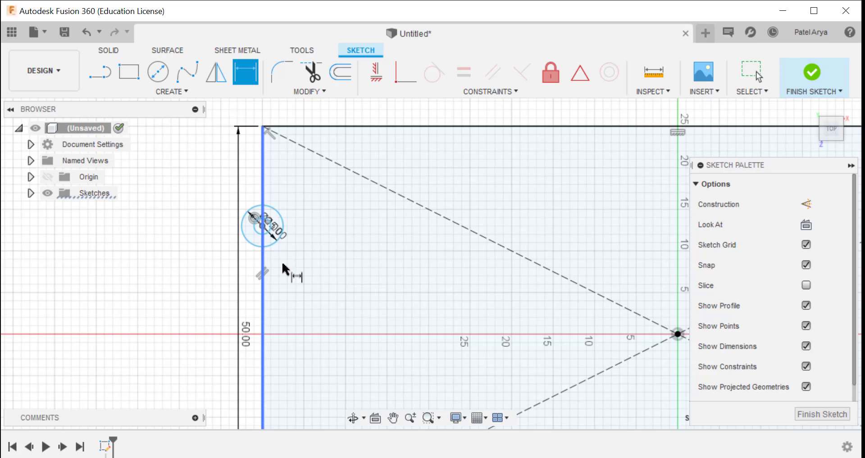
left_click(678, 334)
left_click(136, 269)
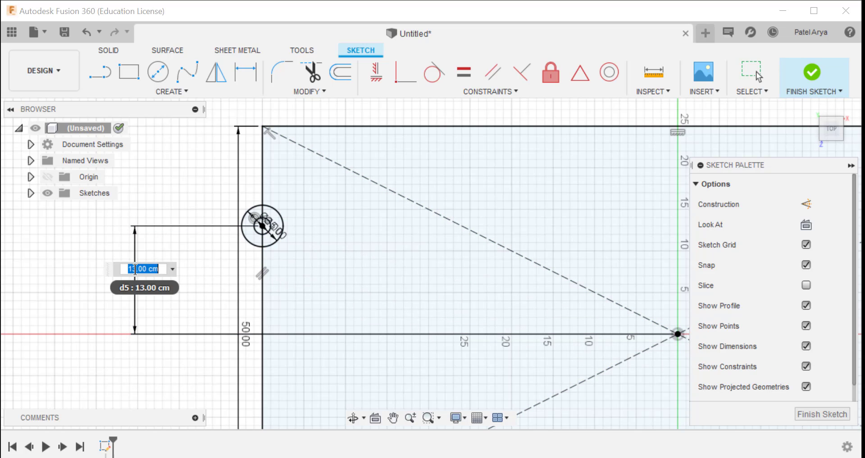
key("BackSpace")
type("25/2")
key("Return")
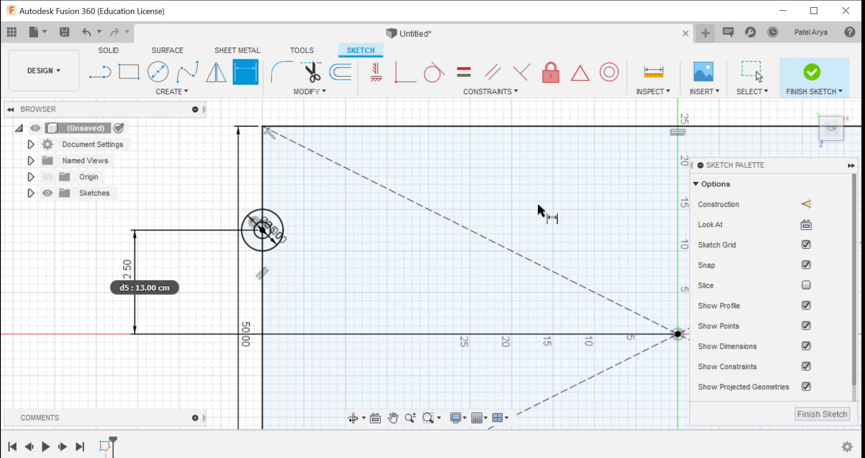
Step: Collapse the sketch palette and finish the base sketch
left_click(851, 166)
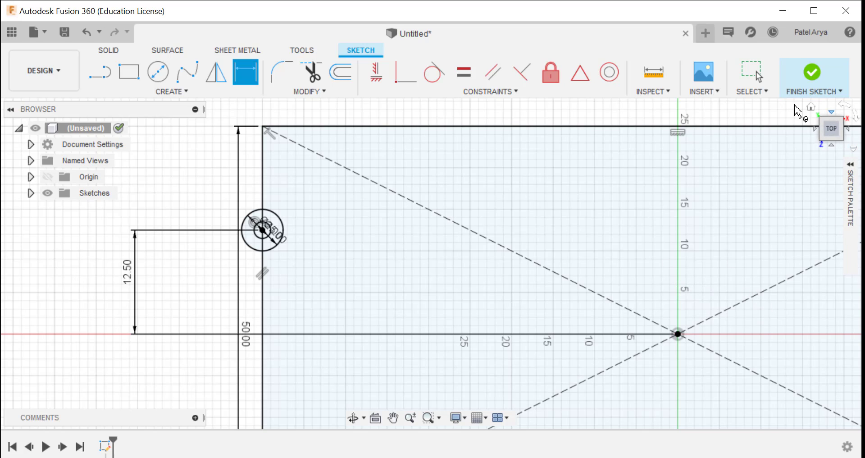
left_click(811, 110)
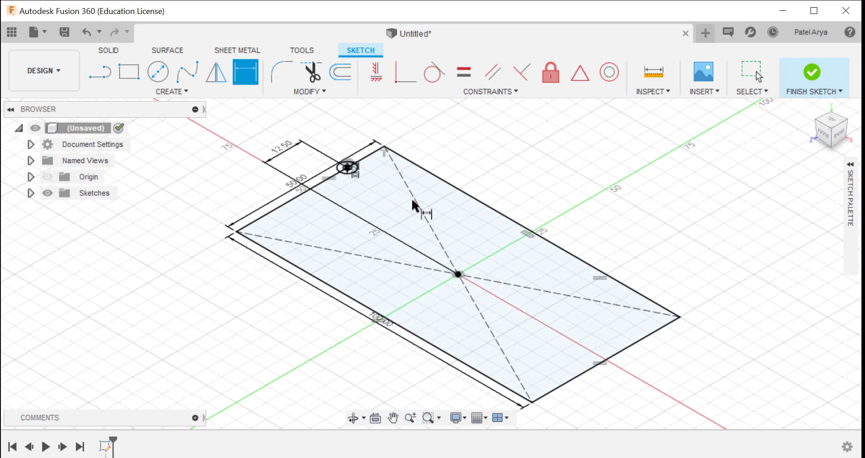
left_click(813, 74)
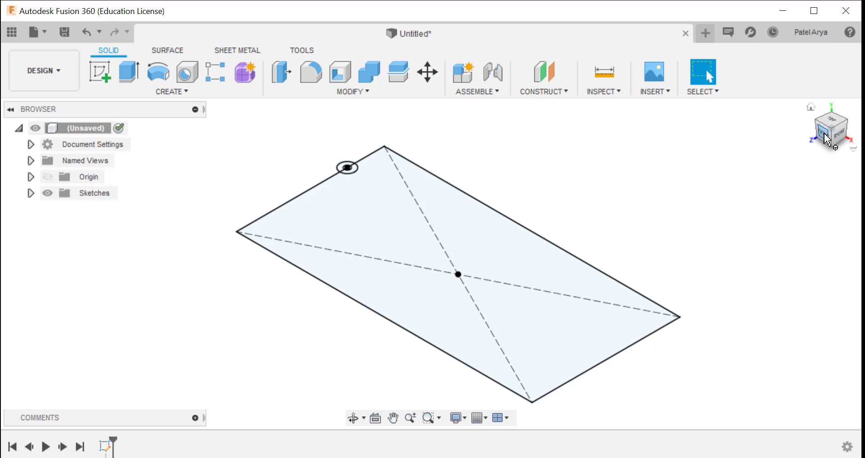
Step: Start a sketch on the front plane and draw a horizontal line about 60 cm long, about 30 cm above the origin and centred over it
left_click(827, 138)
left_click(107, 77)
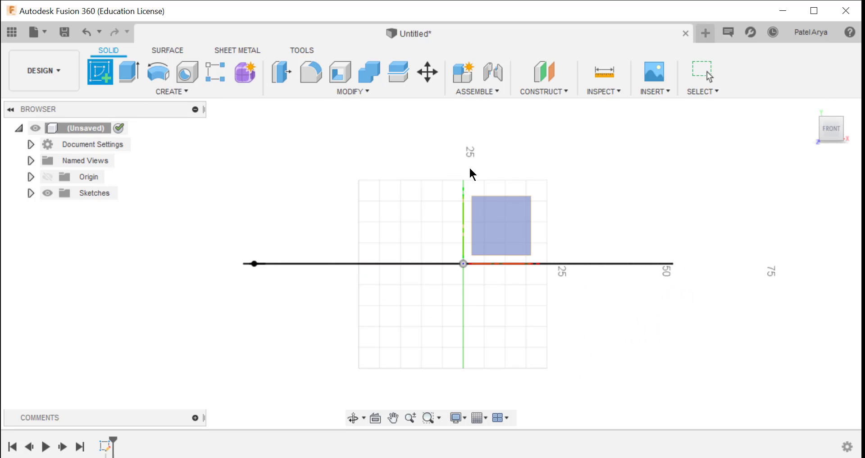
left_click(536, 187)
left_click(111, 73)
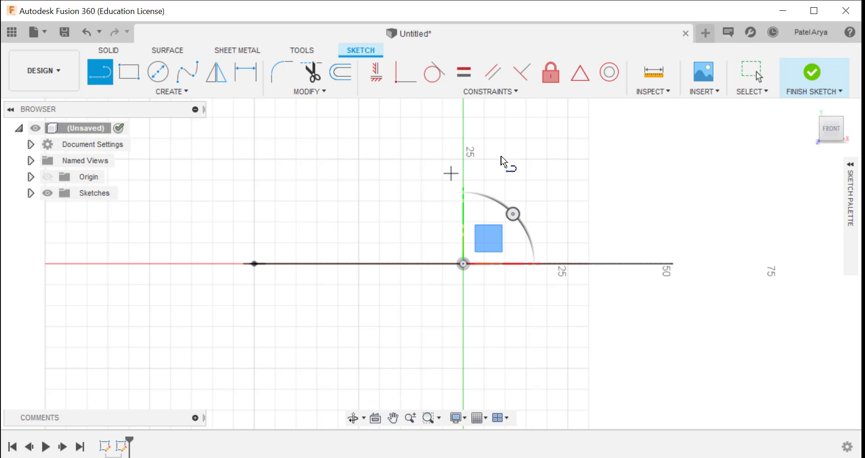
left_click(337, 138)
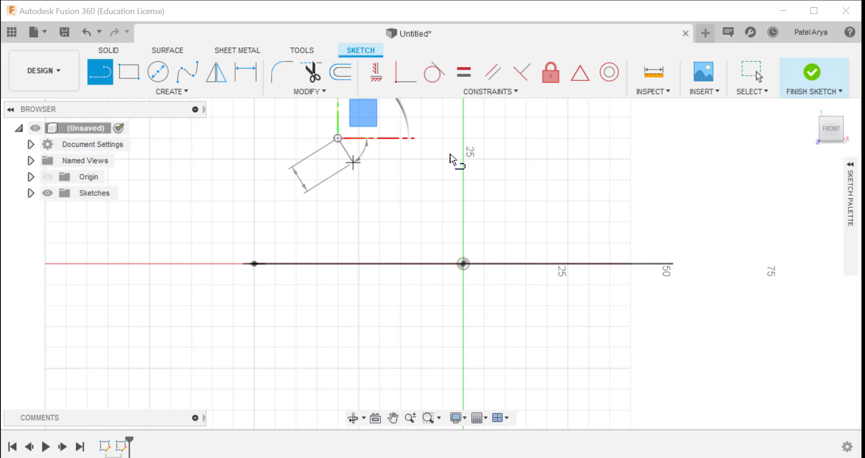
left_click(586, 142)
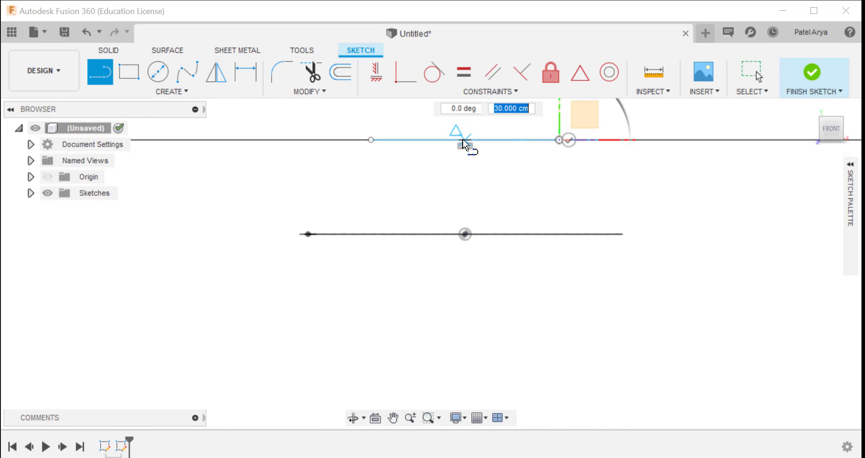
scroll(466, 144, "up", 2)
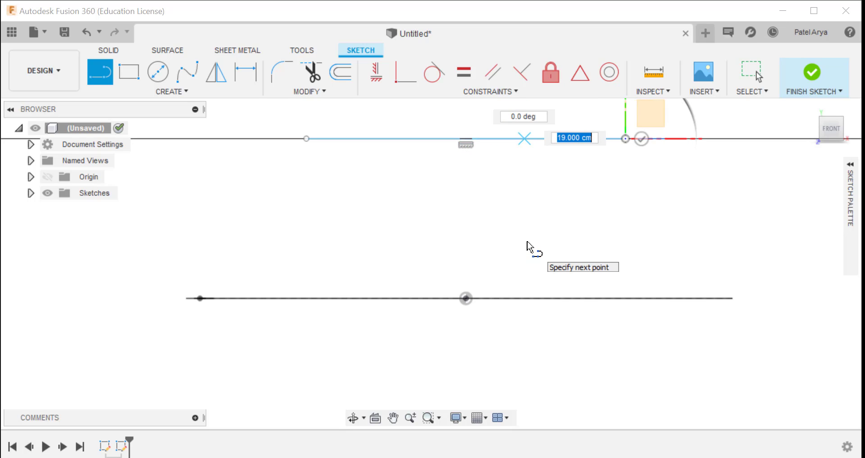
Step: Check the bracket's height on the reference drawing and dimension the vertical distance from the horizontal line to the origin as 32 cm
left_click(246, 71)
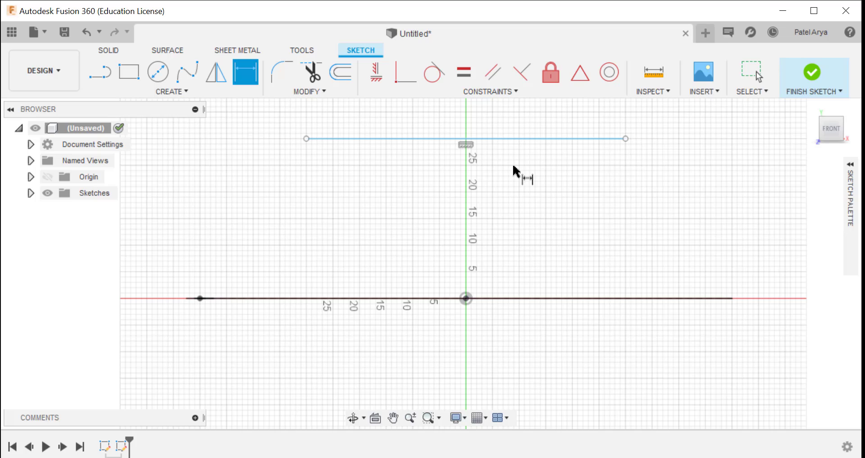
left_click(469, 146)
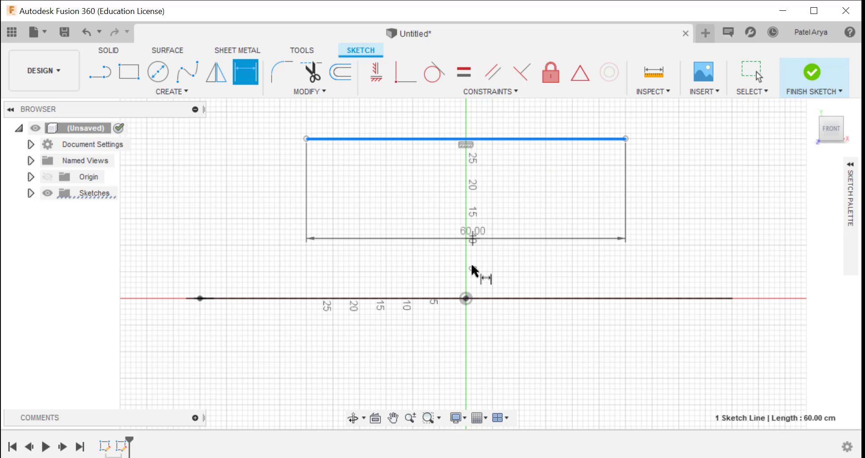
left_click(466, 298)
left_click(681, 232)
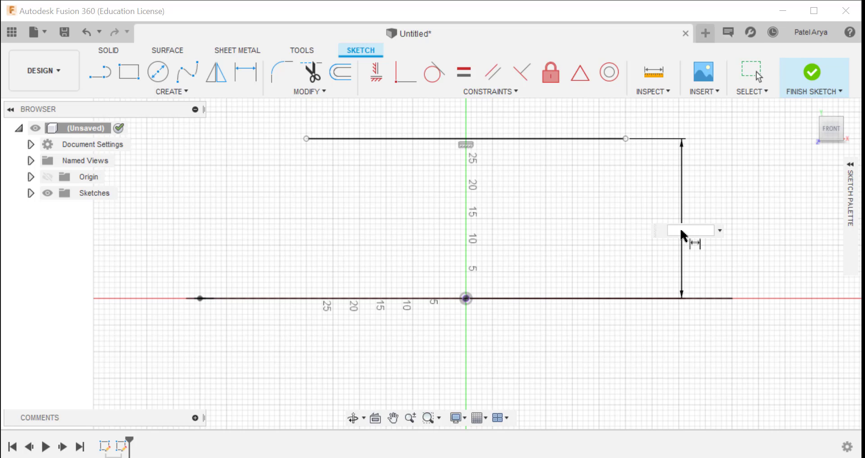
key("alt+Tab")
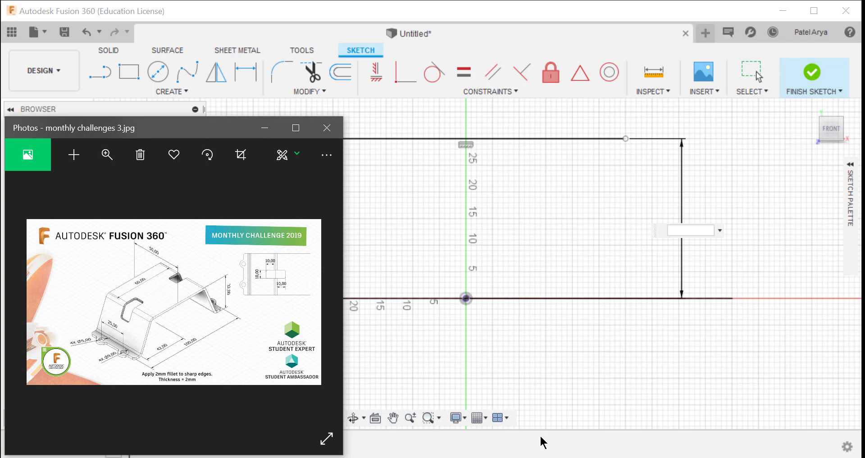
key("alt+Tab")
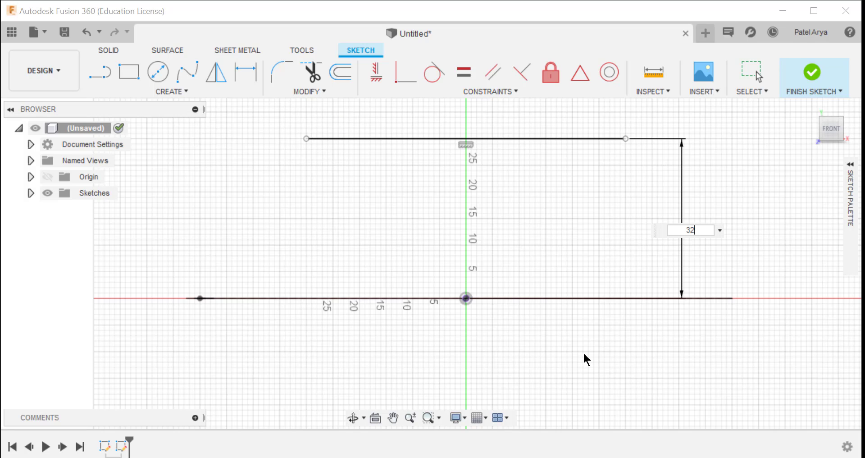
key("Return")
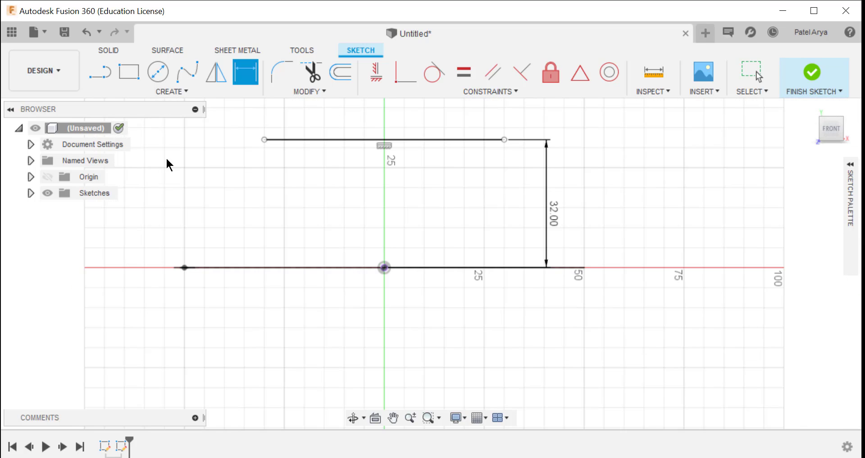
Step: Draw a slanted line about 34 cm long from the upper line's left endpoint to the horizontal axis, continuing it outward as a short horizontal flange
left_click(100, 72)
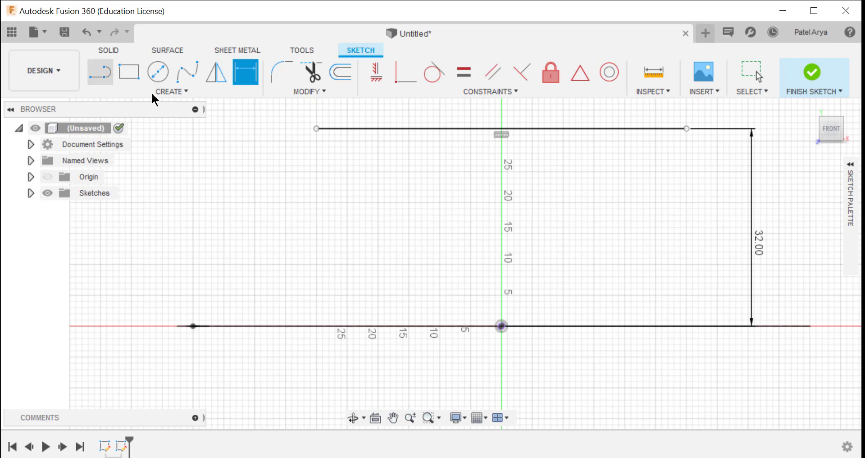
left_click(317, 128)
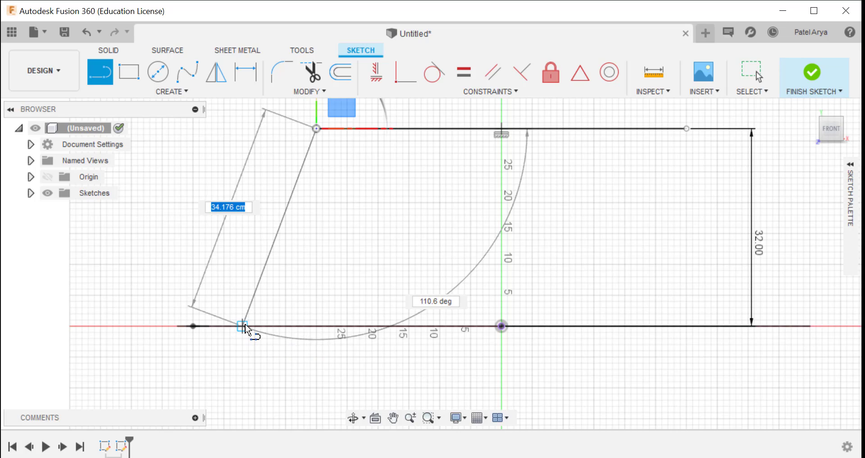
left_click(243, 326)
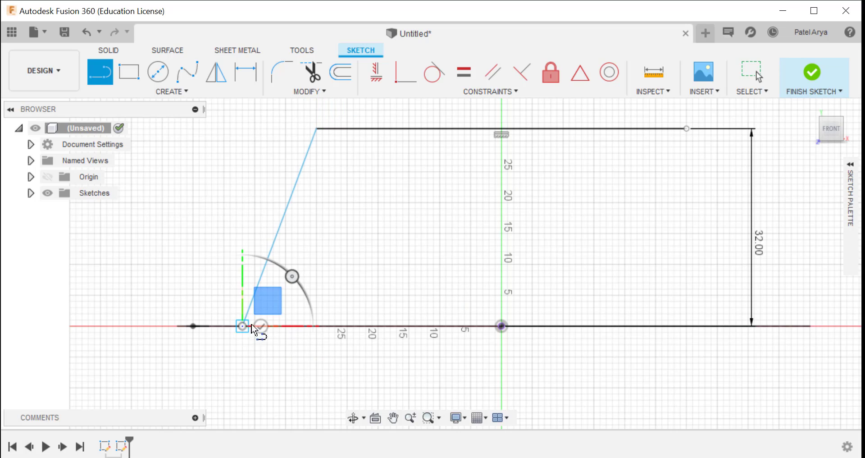
left_click(191, 326)
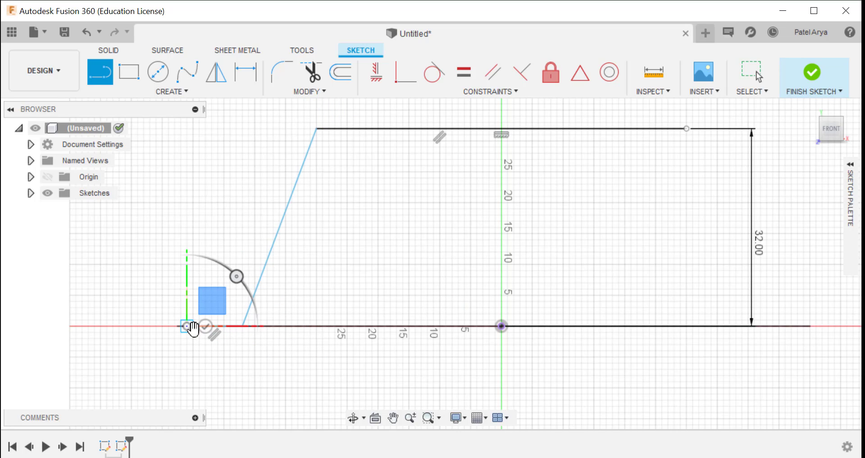
left_click(206, 326)
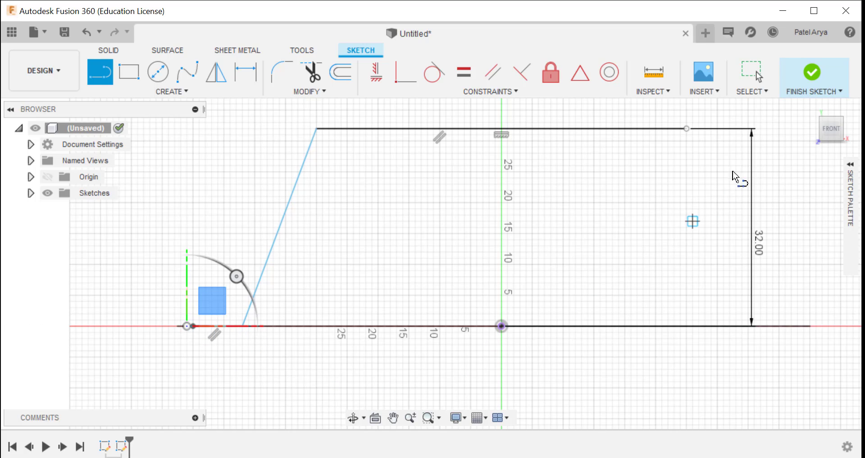
Step: Draw a vertical line from the origin up to the midpoint of the upper horizontal line
scroll(513, 261, "down", 2)
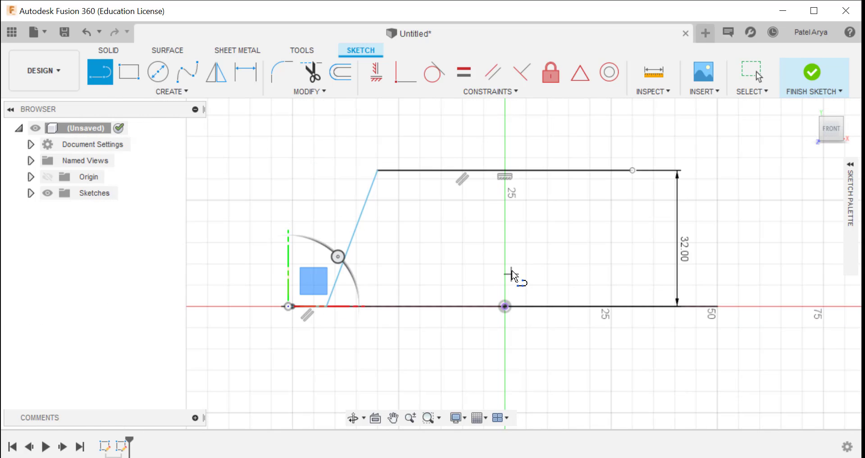
scroll(511, 270, "up", 2)
left_click(500, 326)
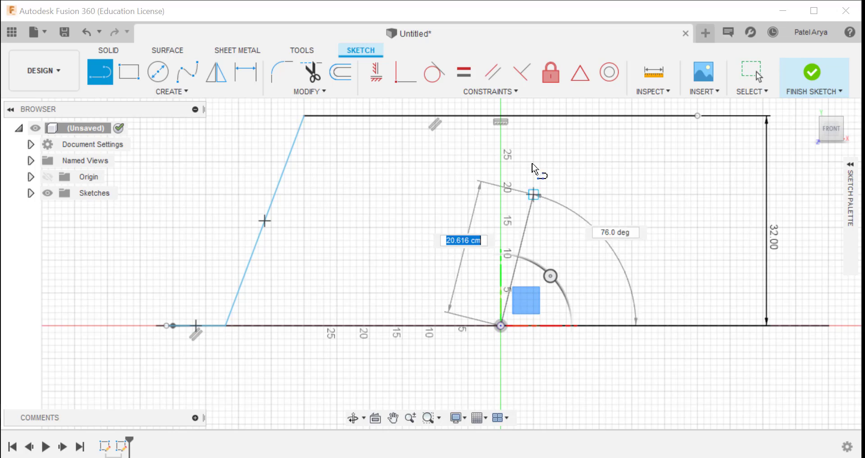
left_click(502, 117)
key("Escape")
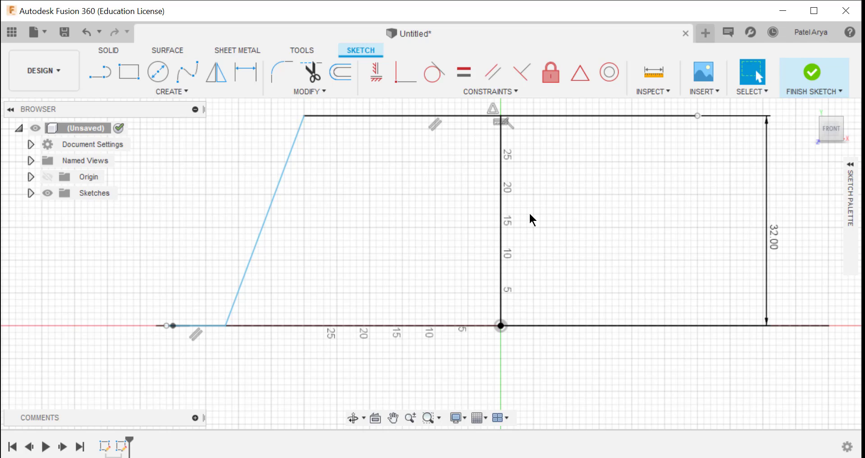
Step: Break the upper horizontal line where the vertical centre line meets it
key("s")
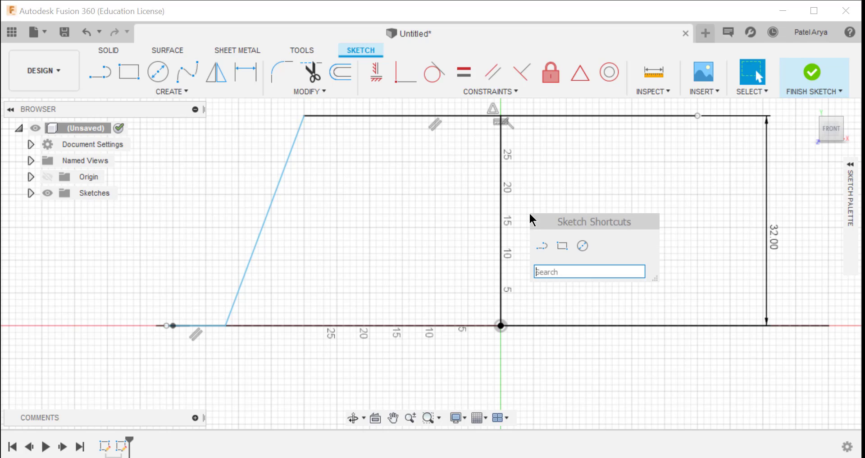
type("b")
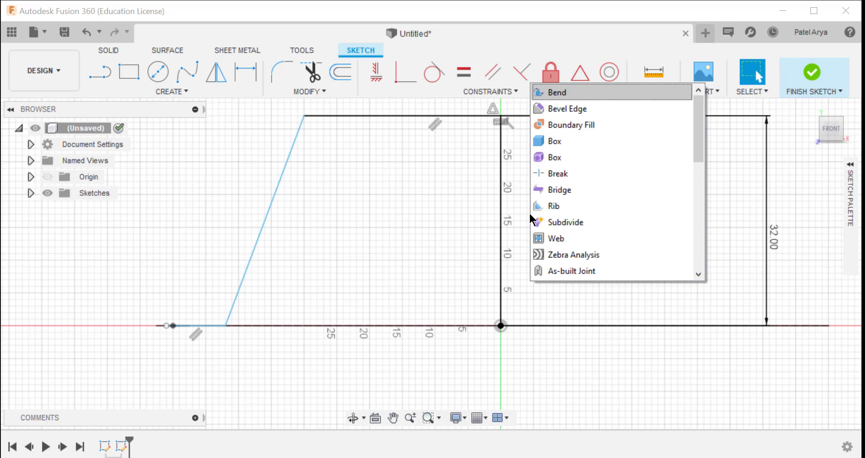
left_click(563, 174)
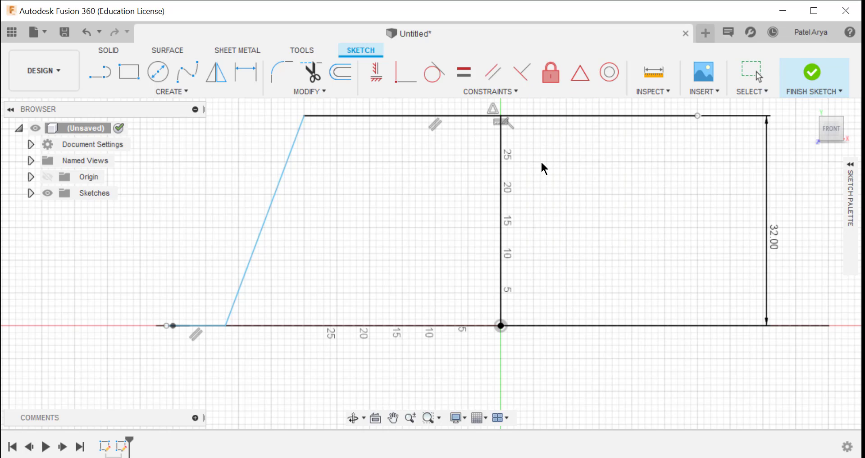
left_click(500, 117)
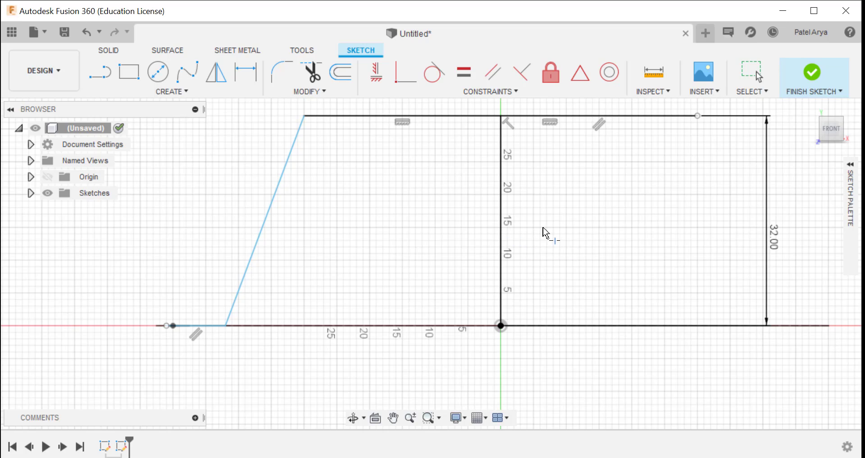
Step: Convert the vertical centre line and the right half of the upper horizontal line to construction lines
left_click(742, 73)
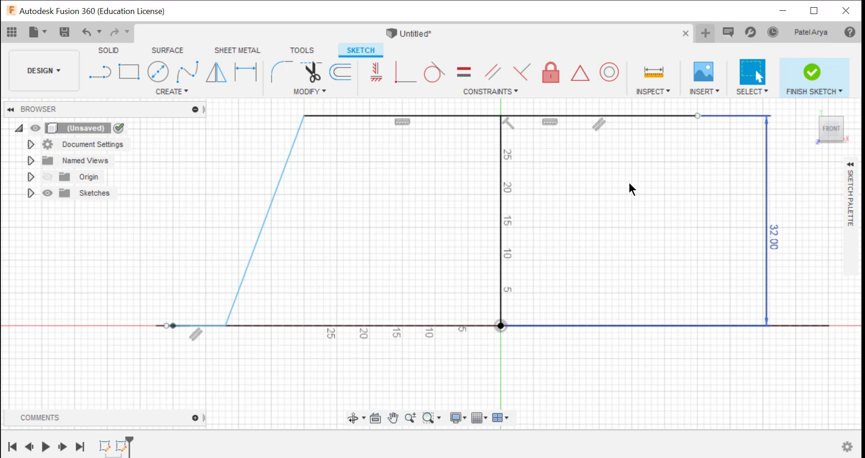
left_click(500, 200)
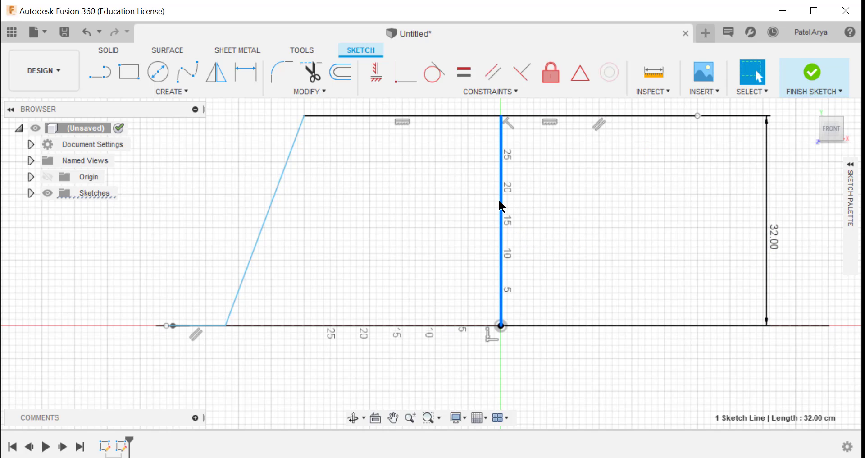
key("x")
left_click(639, 116)
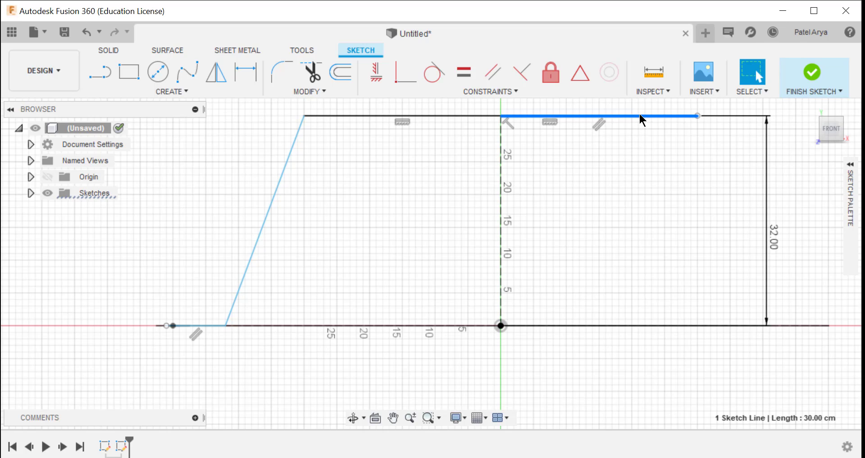
key("x")
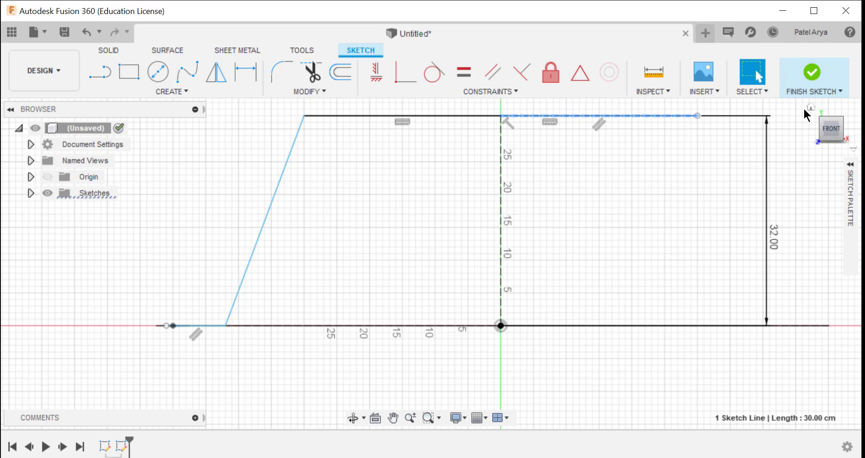
left_click(804, 136)
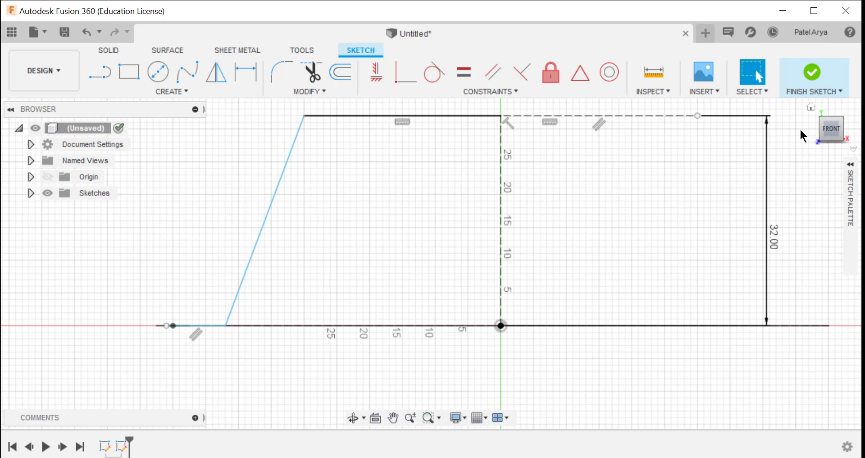
Step: Dimension the horizontal distance from the slanted line's lower endpoint to the origin as 42 cm
left_click(811, 107)
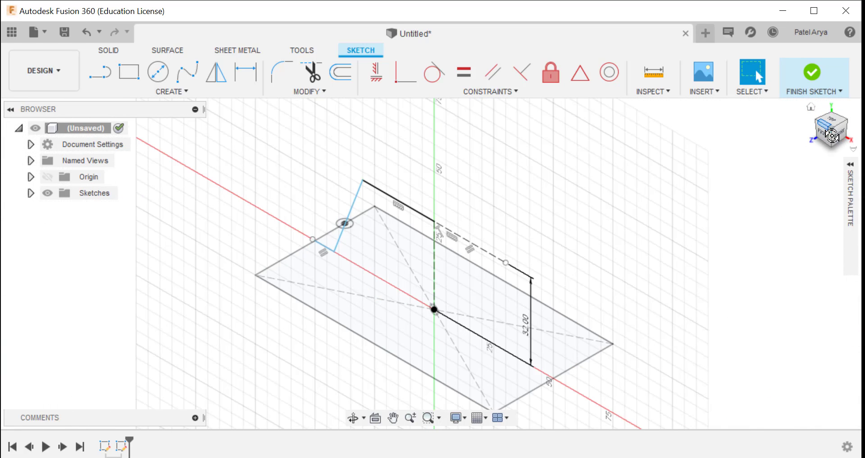
left_click_drag(831, 135, 841, 133)
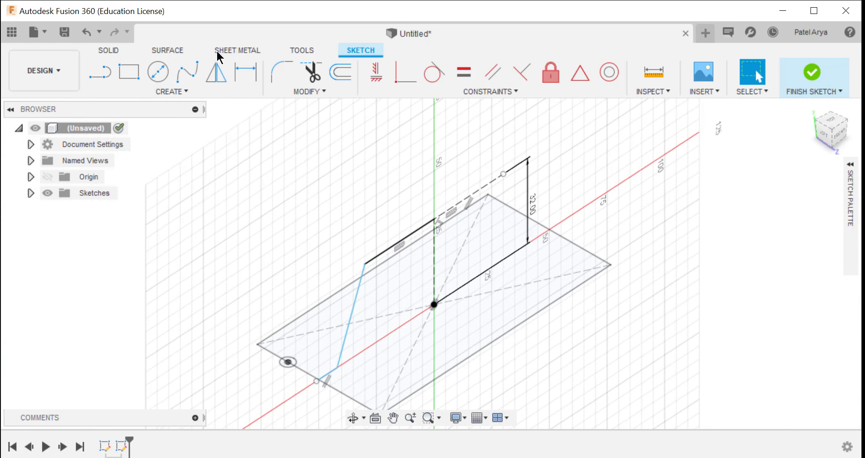
left_click(232, 51)
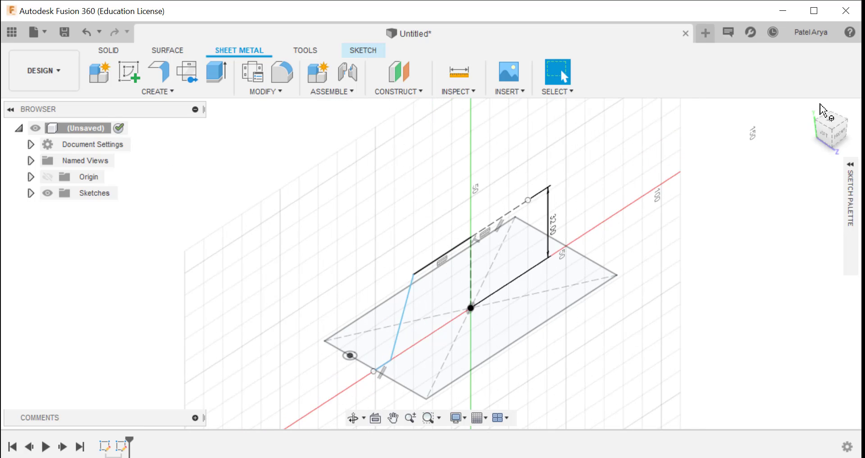
left_click_drag(831, 131, 826, 135)
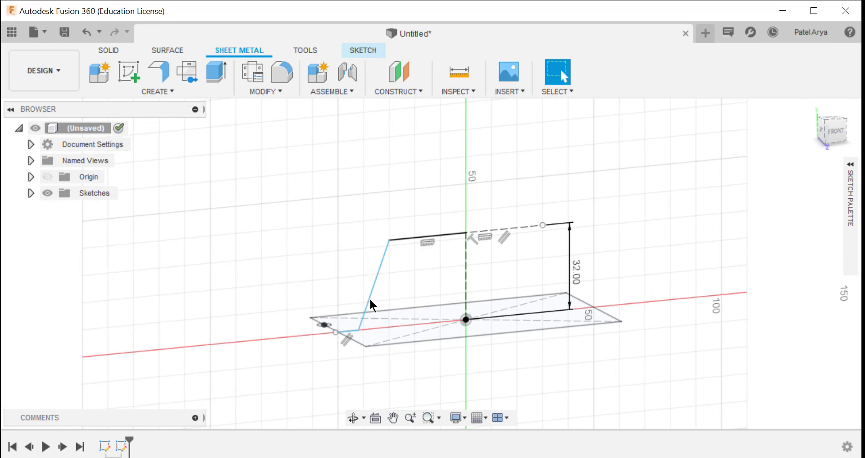
scroll(369, 299, "up", 4)
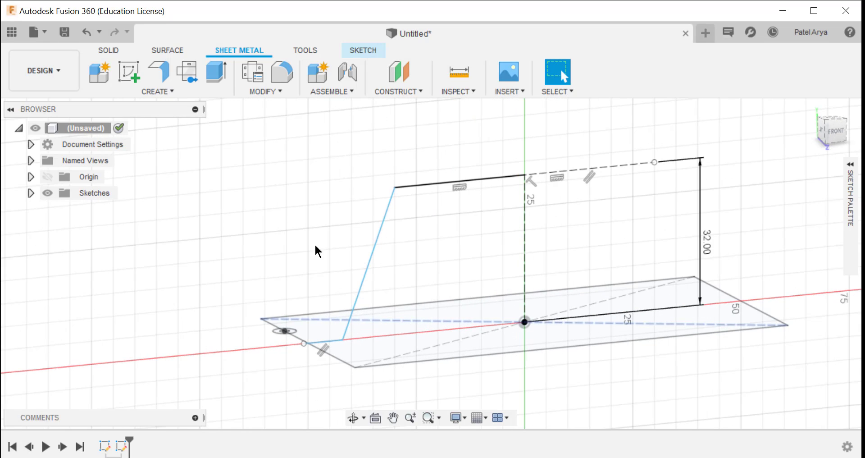
left_click(354, 50)
left_click(245, 72)
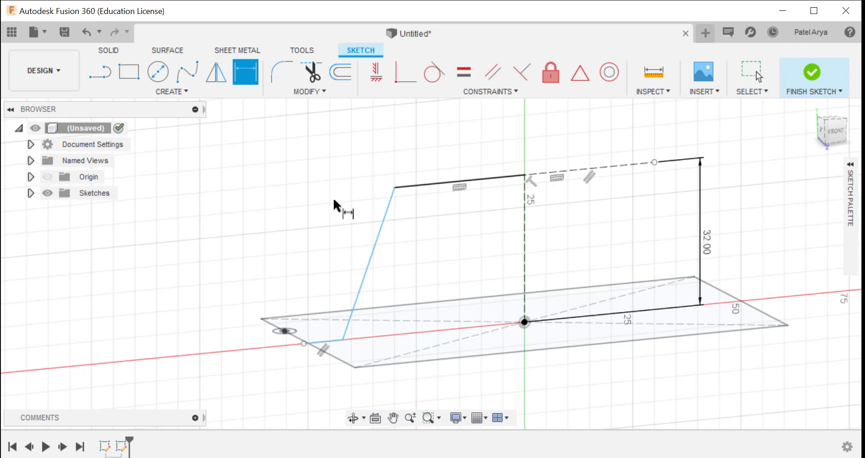
left_click(343, 340)
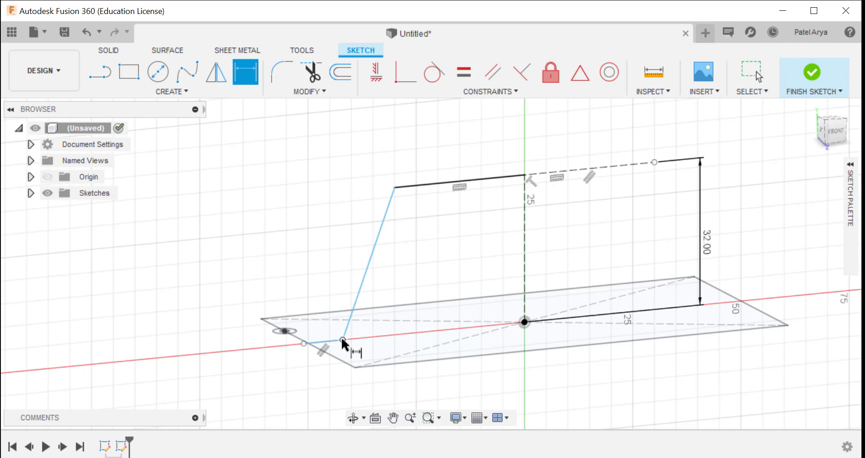
left_click(523, 322)
left_click(456, 390)
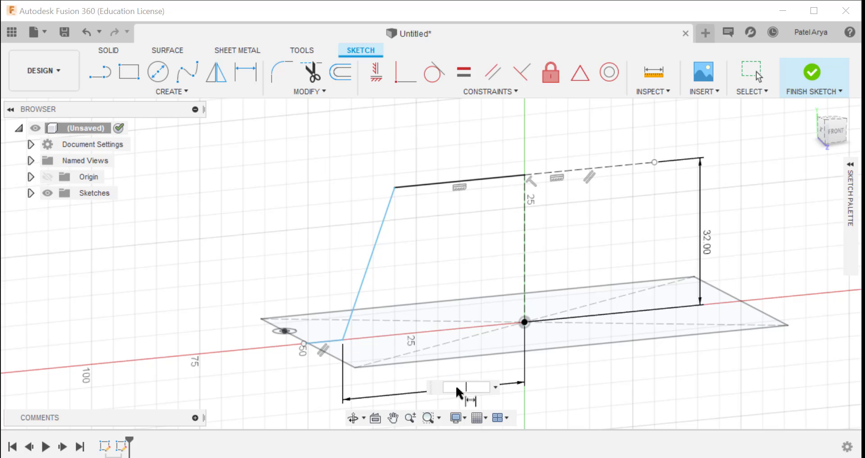
key("Return")
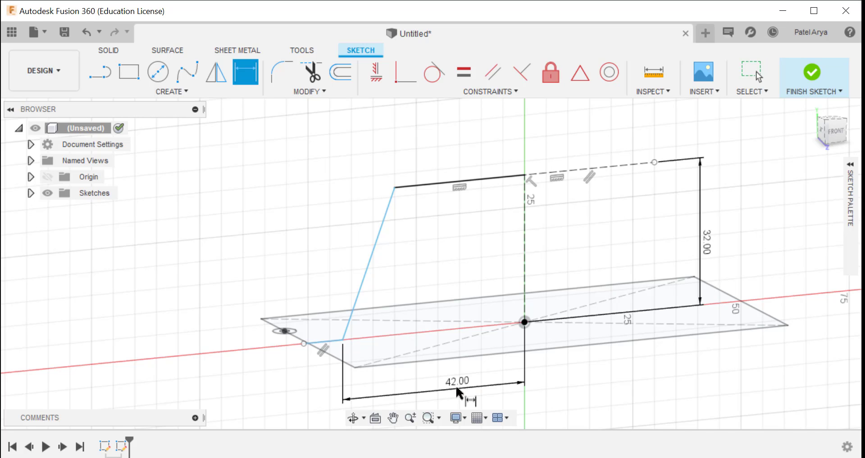
scroll(361, 380, "down", 2)
scroll(293, 349, "up", 5)
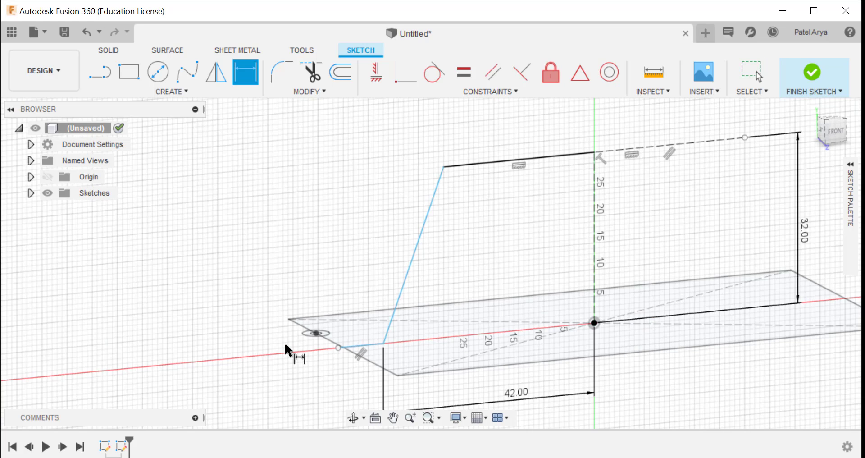
left_click(834, 136)
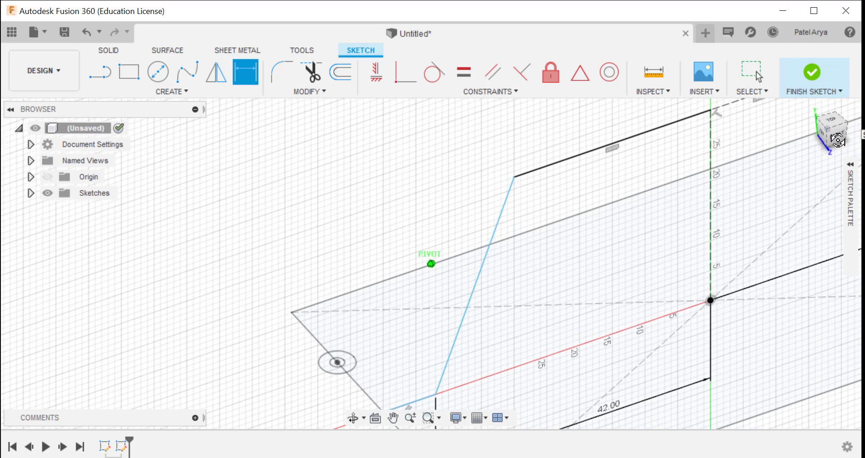
scroll(221, 334, "up", 3)
middle_click_drag(261, 385, 255, 372)
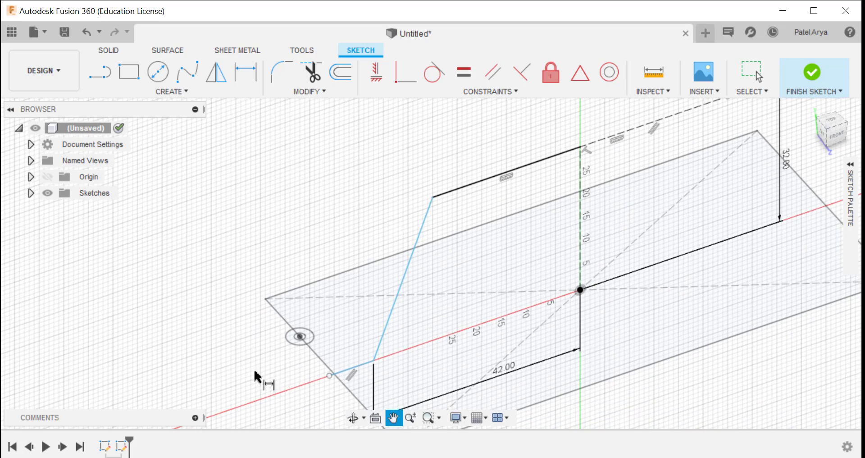
Step: Project the left mounting hole's centre point into the sketch and make the profile's open endpoint coincident with it
scroll(333, 377, "up", 3)
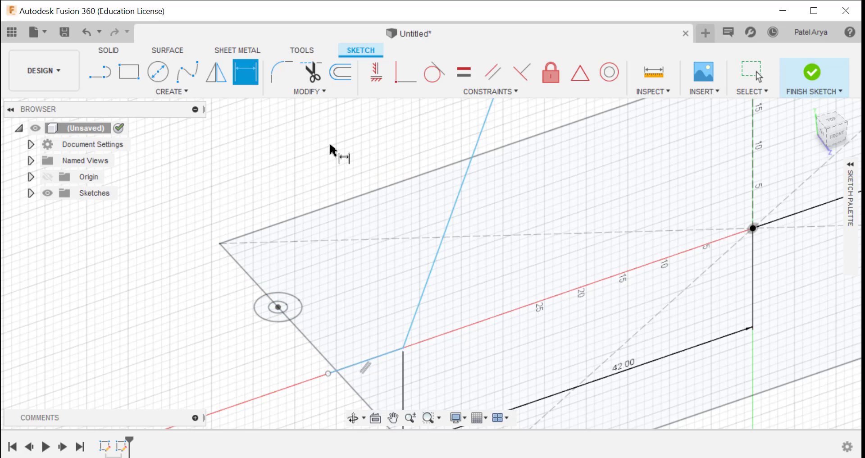
key("p")
left_click(278, 308)
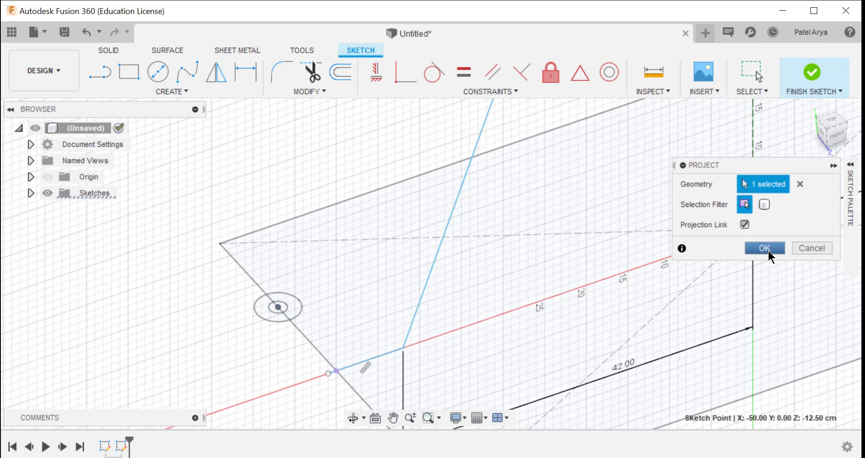
left_click(765, 248)
left_click(405, 71)
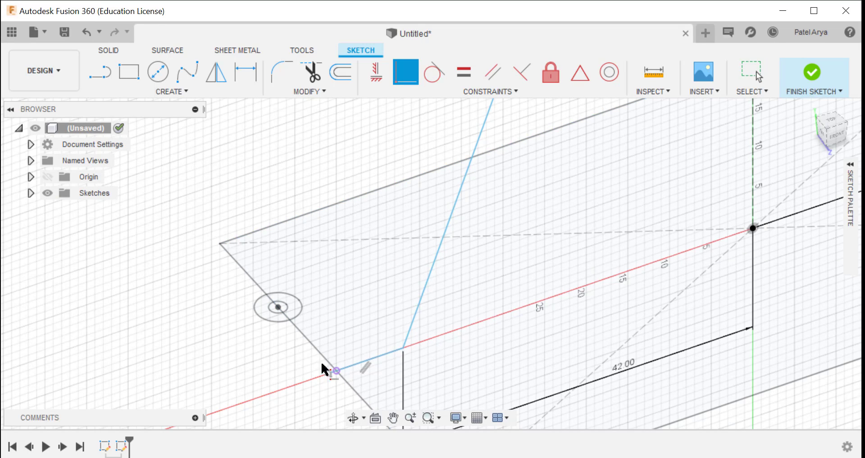
left_click(334, 375)
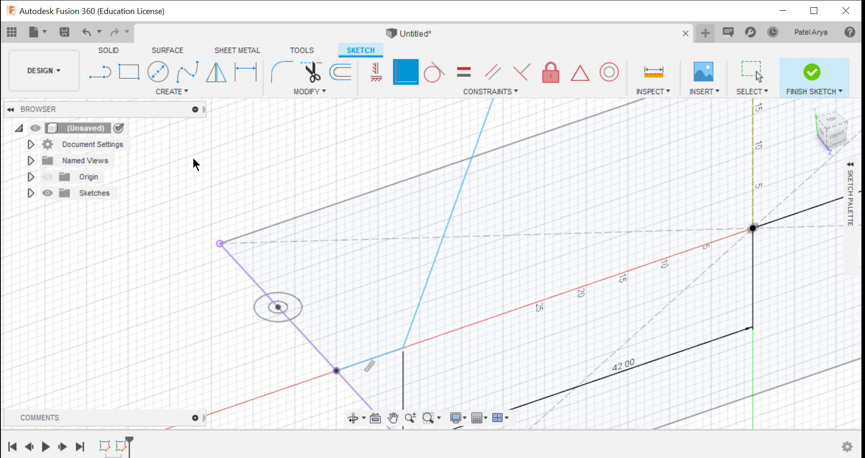
key("Escape")
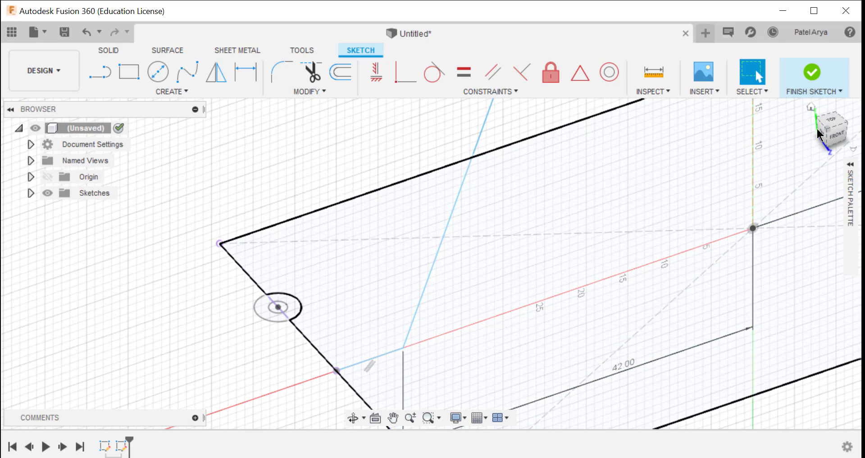
Step: Create a sheet metal flange from the three connected profile lines as a new body with a distance of -25 cm
left_click(221, 51)
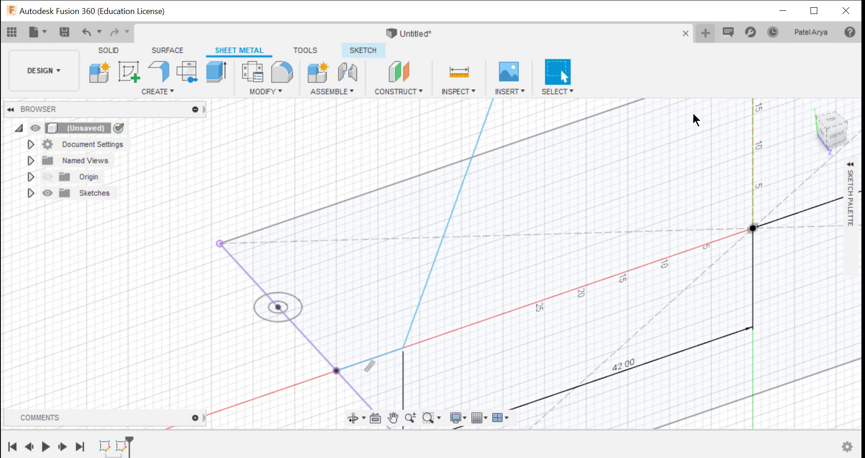
scroll(710, 152, "down", 4)
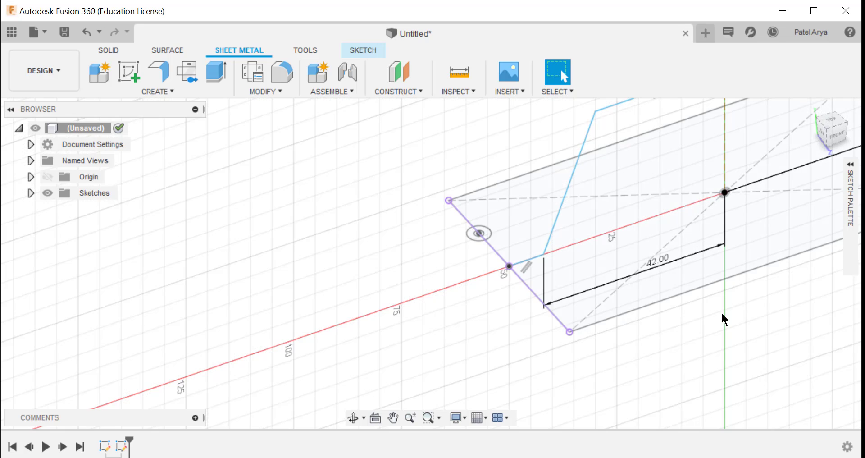
middle_click_drag(700, 207, 647, 295)
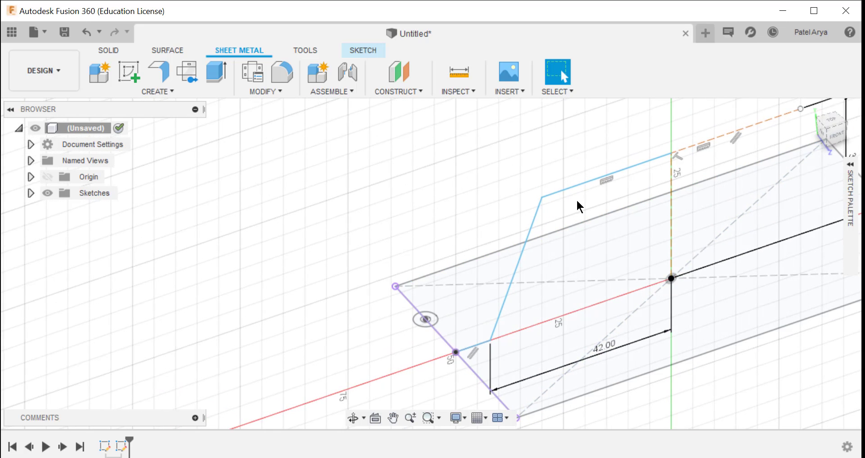
left_click(547, 191)
left_click(531, 221)
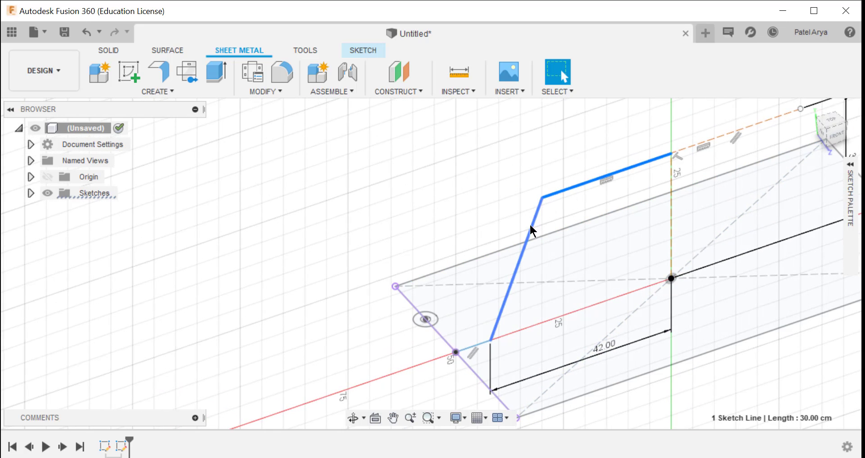
left_click(471, 347)
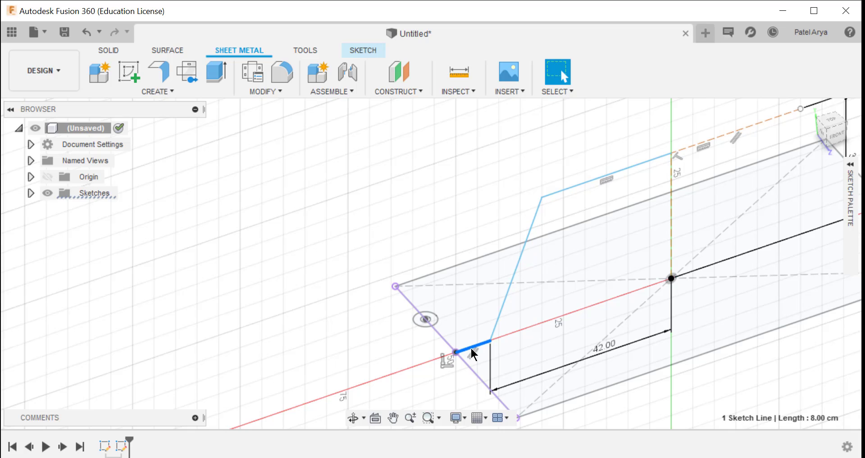
left_click(498, 311, "shift")
left_click(570, 185, "shift")
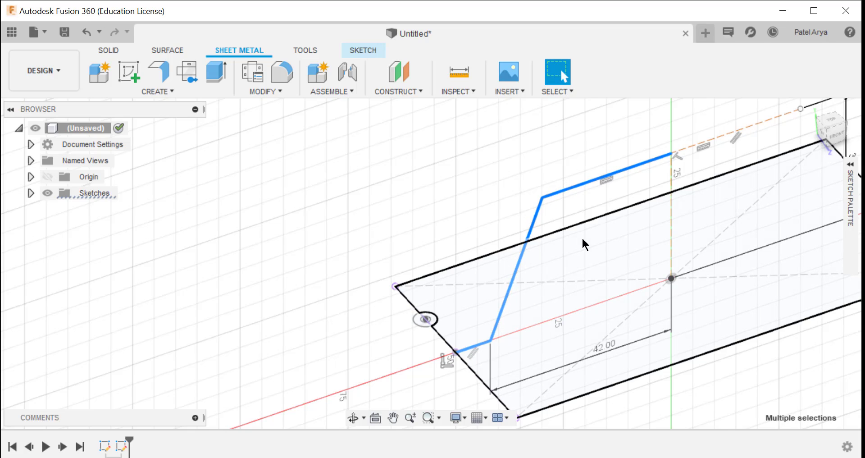
left_click(158, 72)
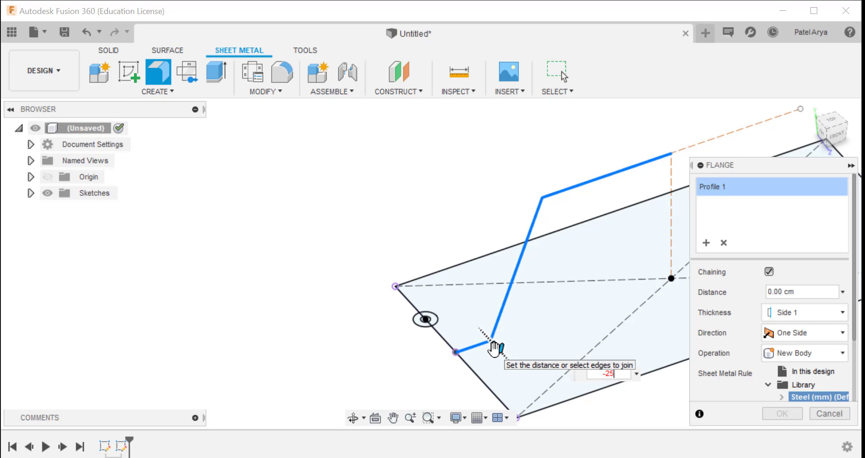
key("Return")
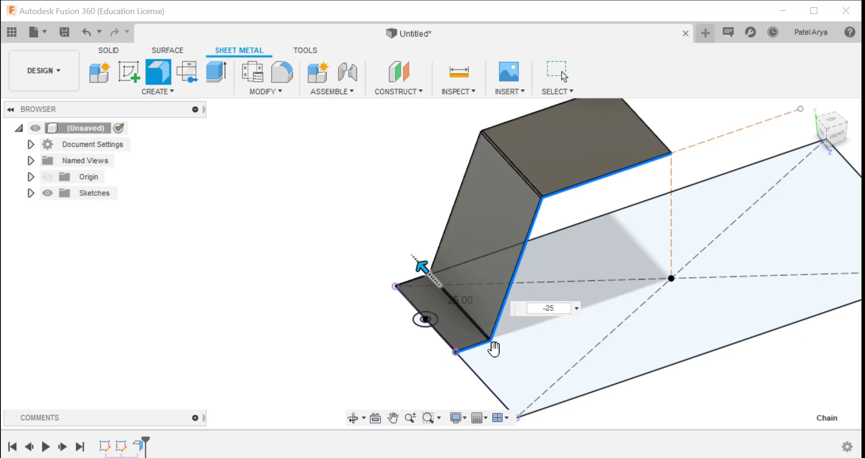
Step: Create a flange as a new body from the half ring outside the foot's outer edge, using Side 1 thickness
scroll(371, 236, "down", 2)
scroll(371, 236, "up", 2)
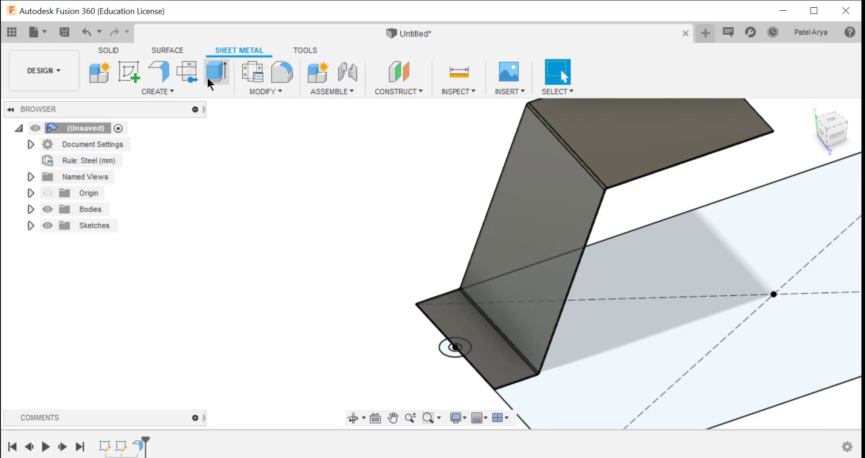
left_click(161, 75)
scroll(446, 349, "up", 3)
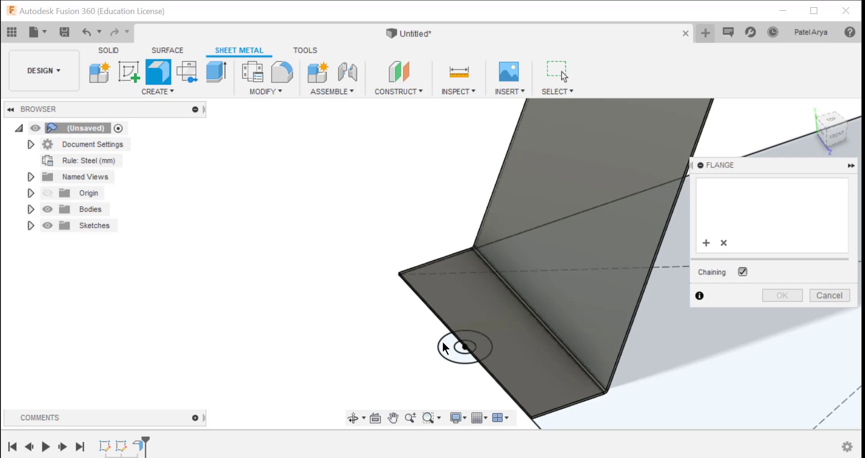
left_click(447, 353)
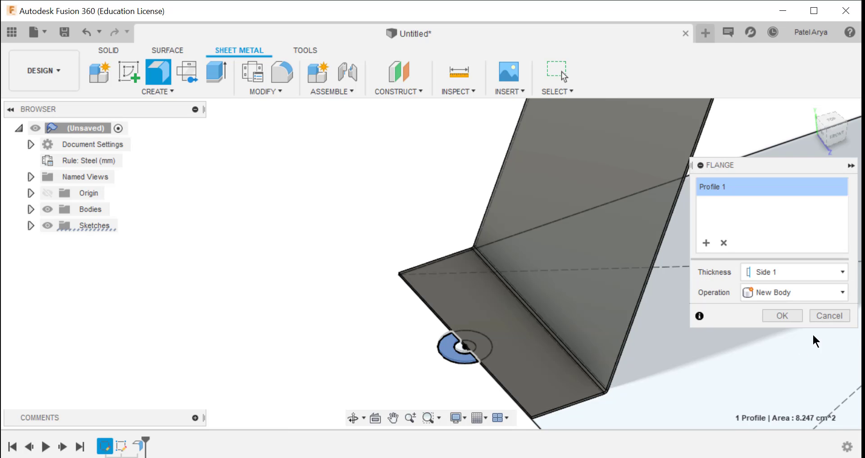
left_click(784, 315)
Step: Turn on the visibility of Sketch1
mouse_move(837, 131)
left_mouse_down()
mouse_move(406, 90)
mouse_move(229, 266)
left_mouse_up()
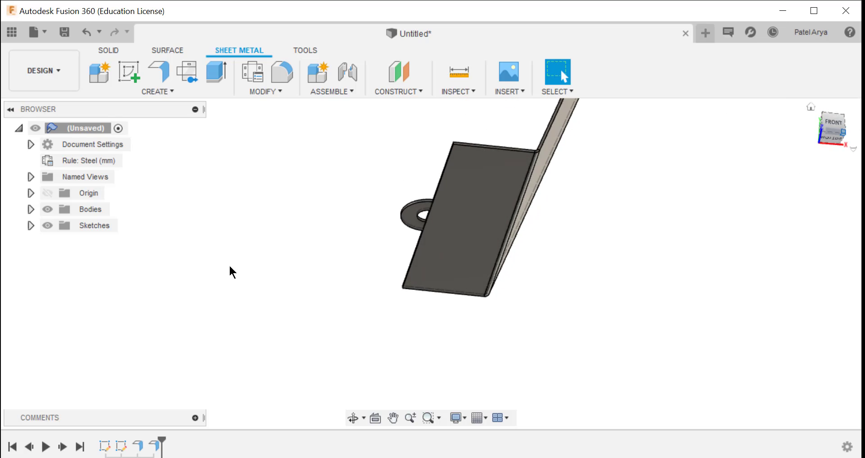
left_click(30, 226)
left_click(59, 241)
scroll(196, 228, "down", 2)
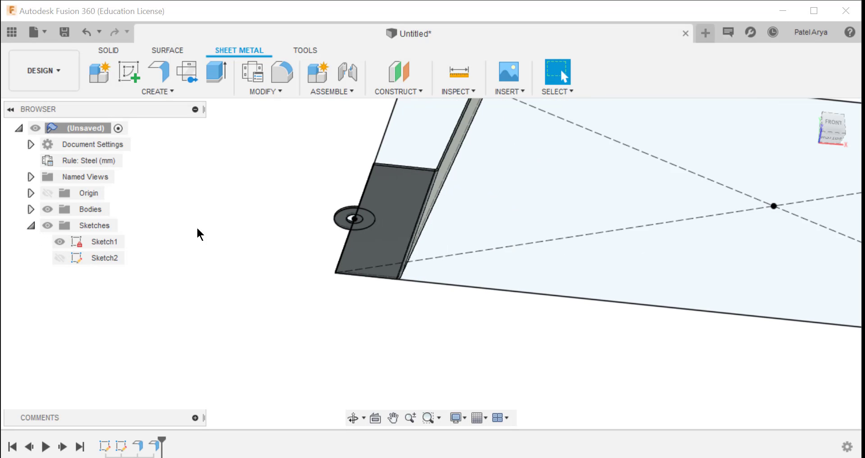
Step: Extrude the inner half circle overlapping the foot as a cut, with the extent To Object at the foot's upper face
scroll(205, 212, "up", 3)
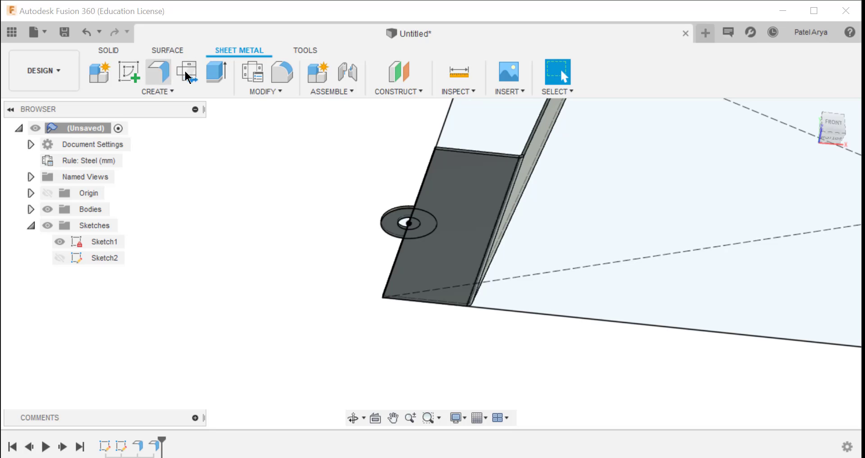
left_click(217, 72)
scroll(418, 222, "up", 3)
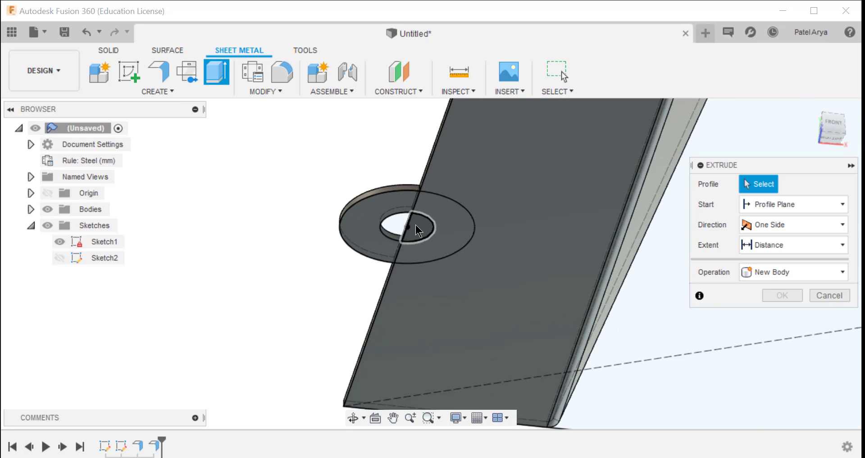
left_click(417, 225)
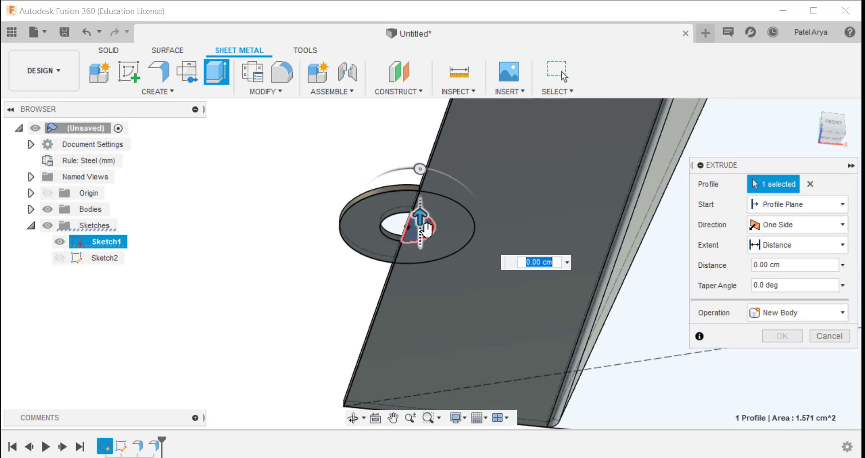
left_click(809, 242)
left_click(783, 279)
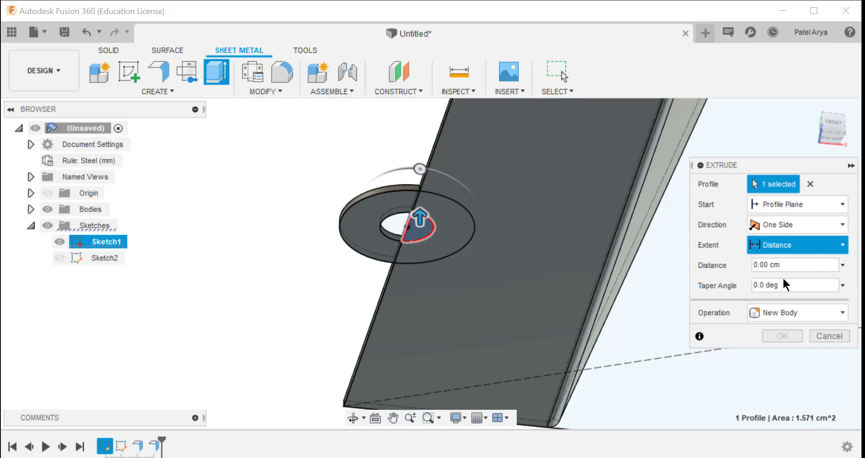
left_click_drag(828, 129, 832, 162)
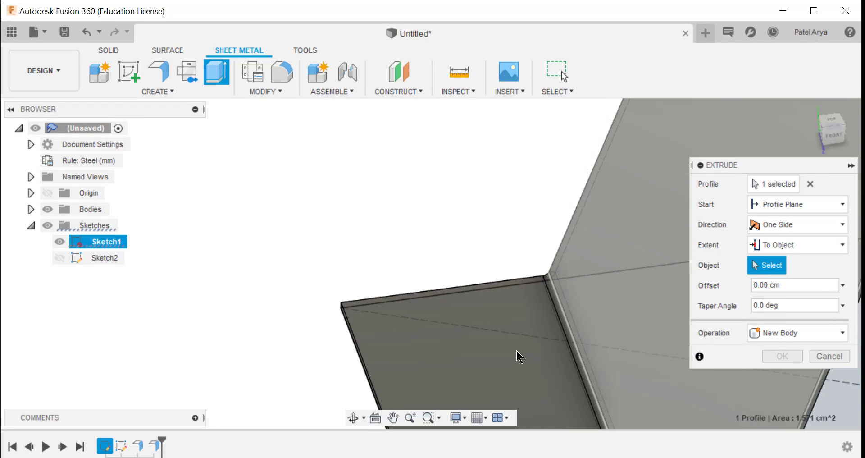
left_click(502, 355)
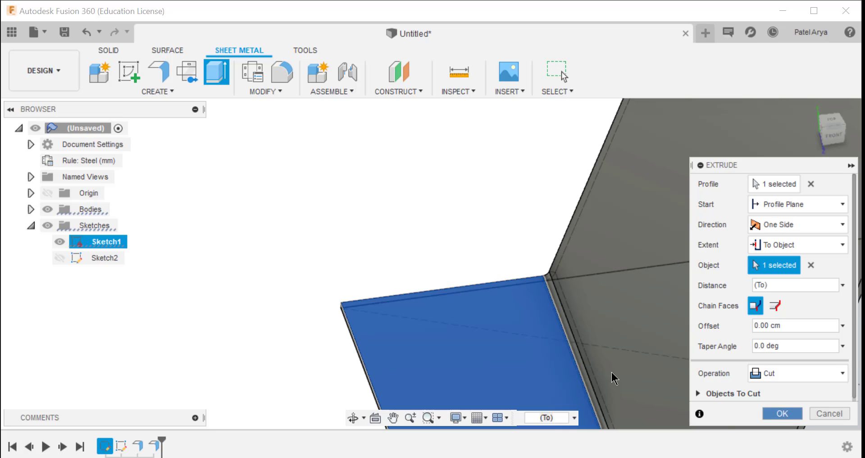
key("Return")
Step: Hide all sketches
middle_click_drag(383, 337, 479, 348, "shift")
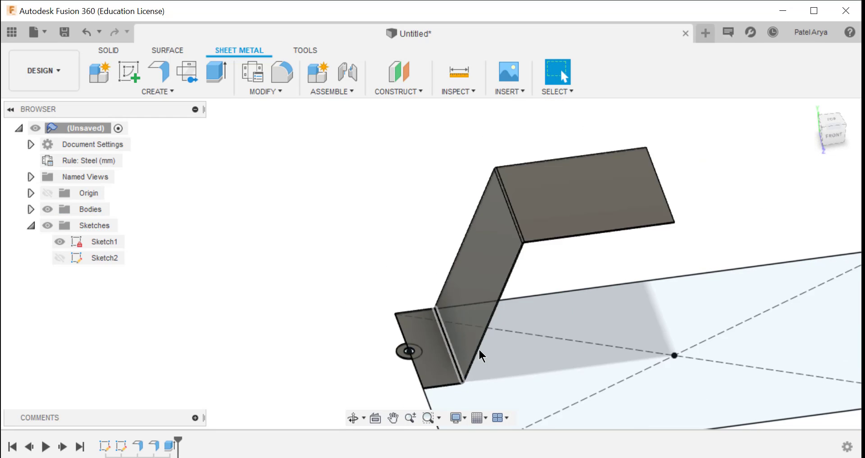
scroll(478, 348, "down", 3)
left_click(47, 226)
left_click(30, 225)
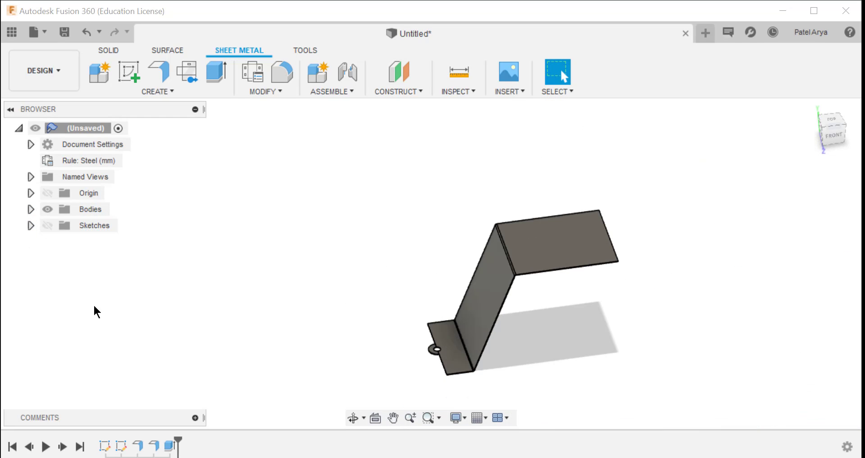
Step: Mirror all faces of the sheet metal bracket half and its half ring about the XY origin plane
scroll(552, 331, "down", 2)
middle_click_drag(619, 298, 604, 274)
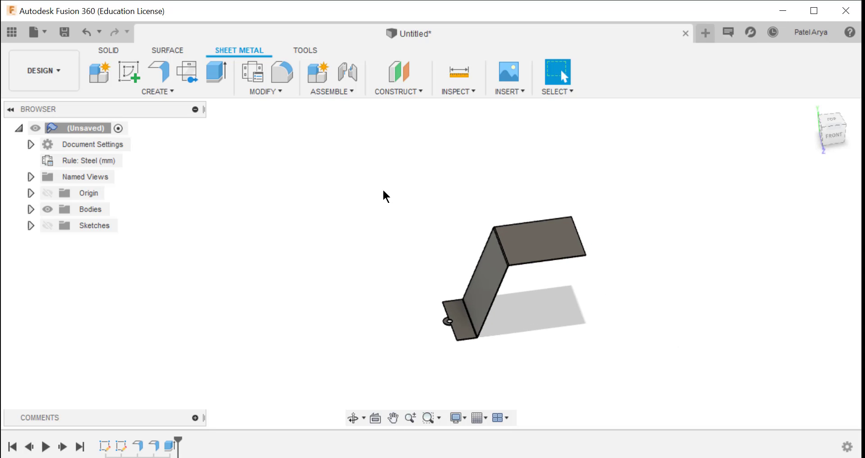
left_click_drag(384, 195, 651, 388)
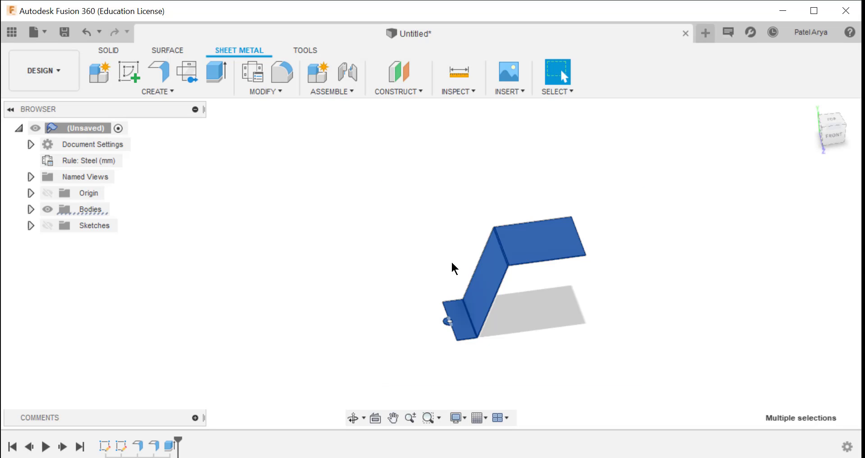
right_click(618, 282)
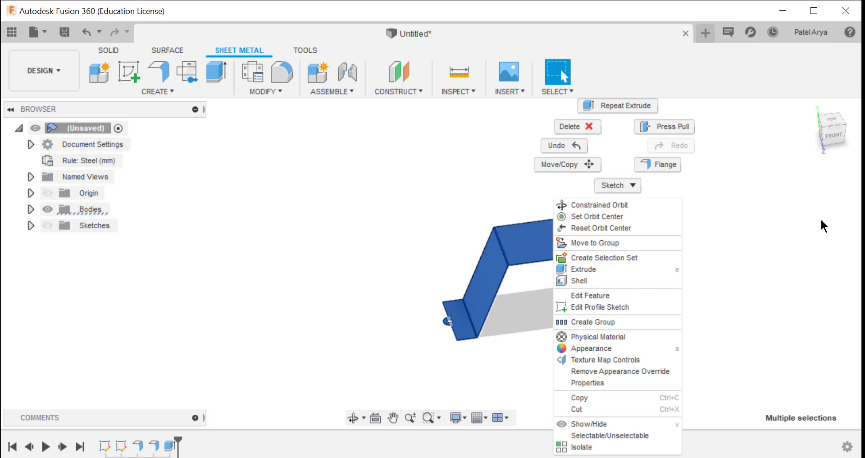
key("Escape")
type("sm")
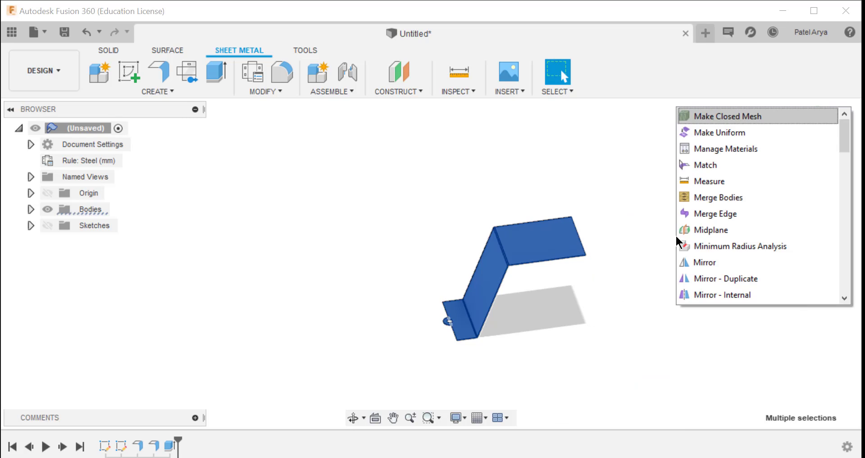
type("i")
left_click(700, 347)
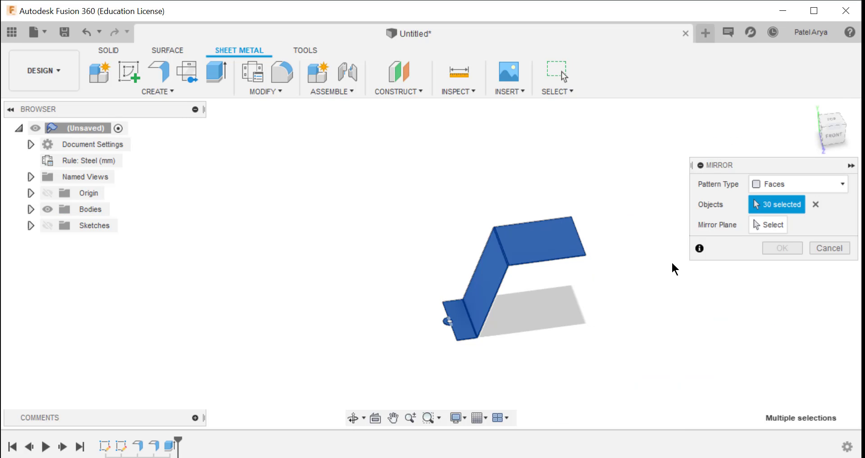
left_click(767, 224)
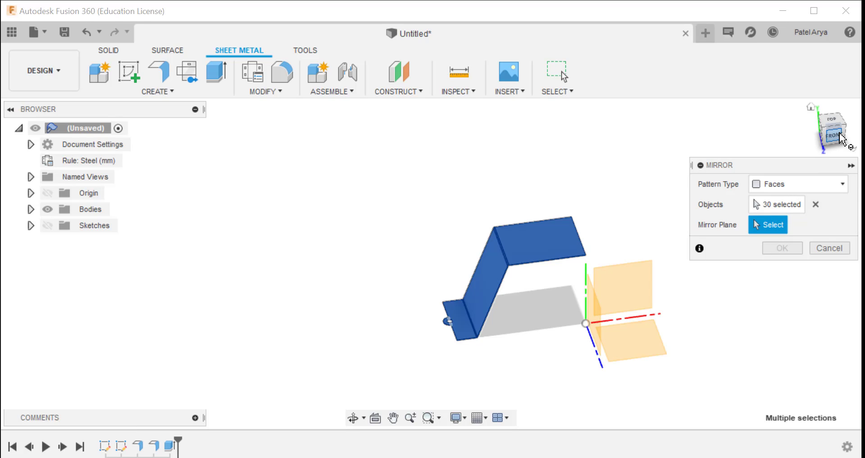
left_click_drag(839, 138, 786, 122)
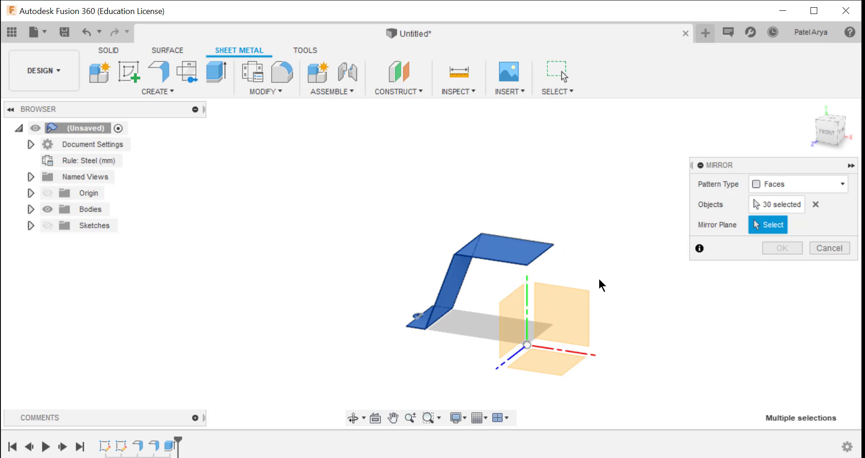
left_click(554, 309)
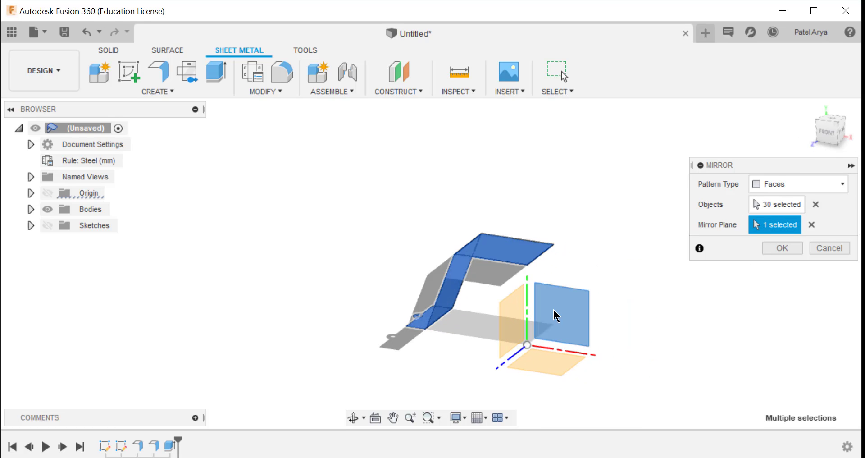
left_click(797, 251)
Step: Mirror all faces of the joined sheet metal half, rings included, about the YZ origin plane to complete the bracket
left_click_drag(831, 126, 863, 131)
left_click_drag(363, 166, 646, 360)
type("s")
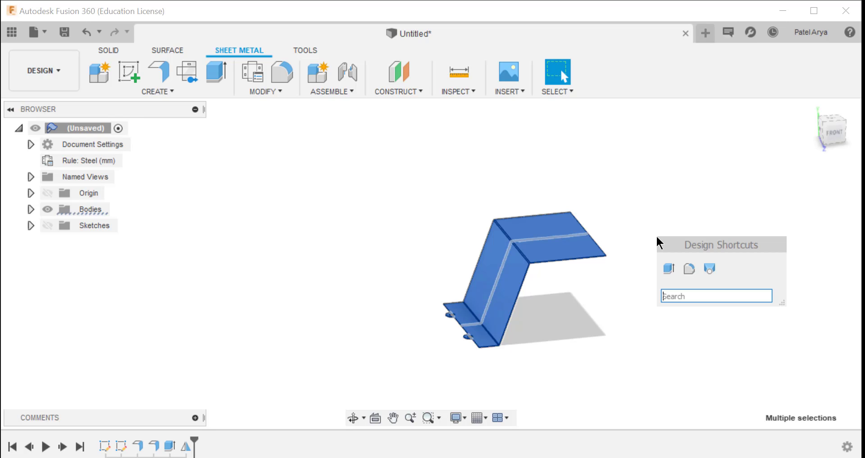
type("mi")
left_click(686, 348)
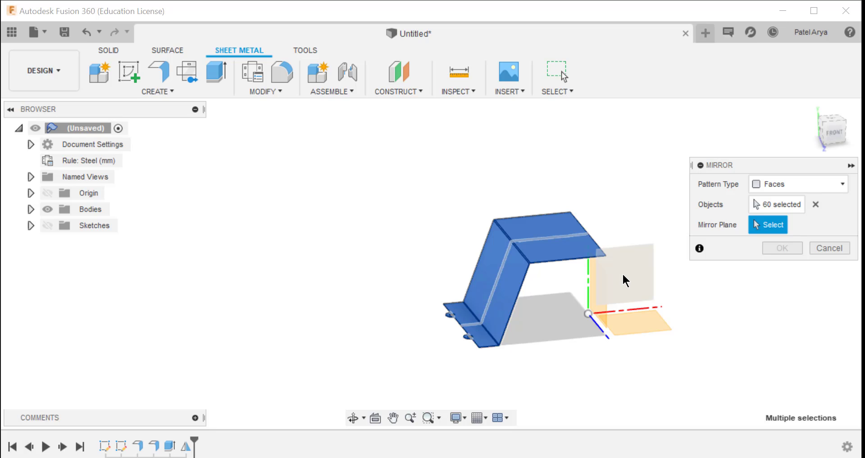
left_click(622, 275)
left_click(838, 133)
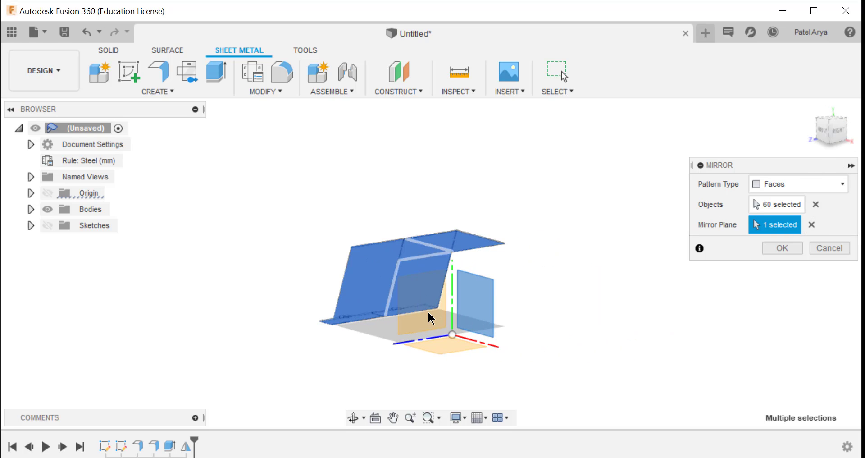
left_click(811, 224)
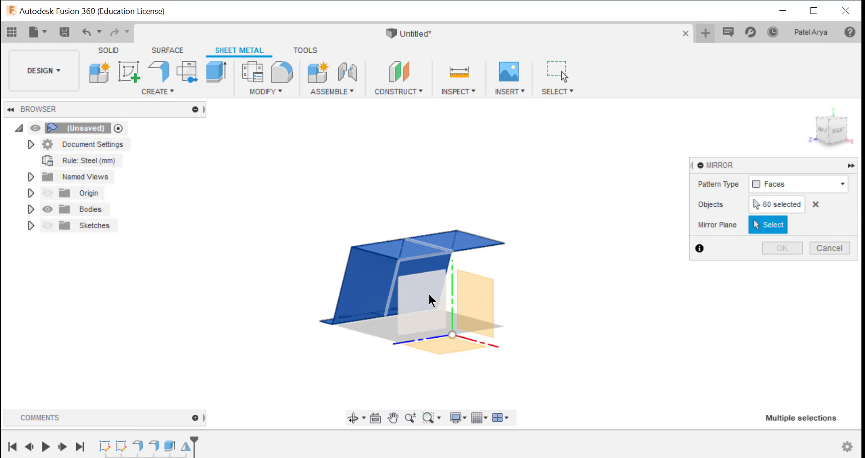
left_click(429, 293)
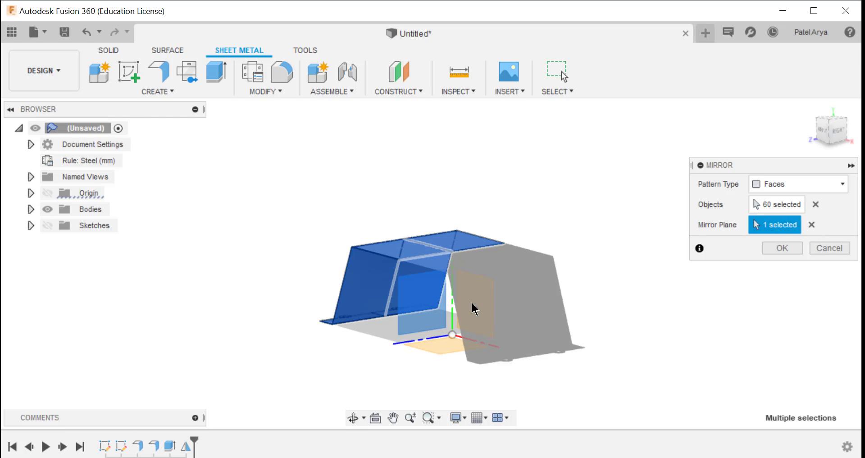
left_click(786, 250)
Step: Combine the bracket into one body with a Join, using Body1 as target and Body2 through Body8 as tools
left_click(816, 121)
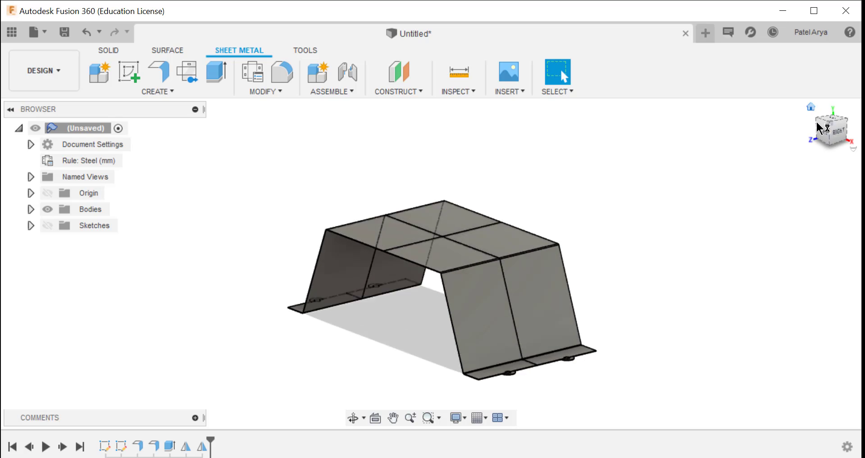
type("s")
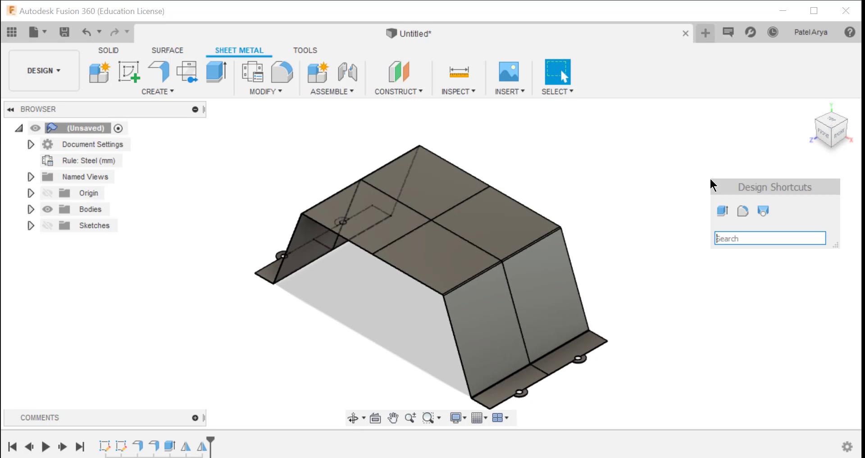
type("com")
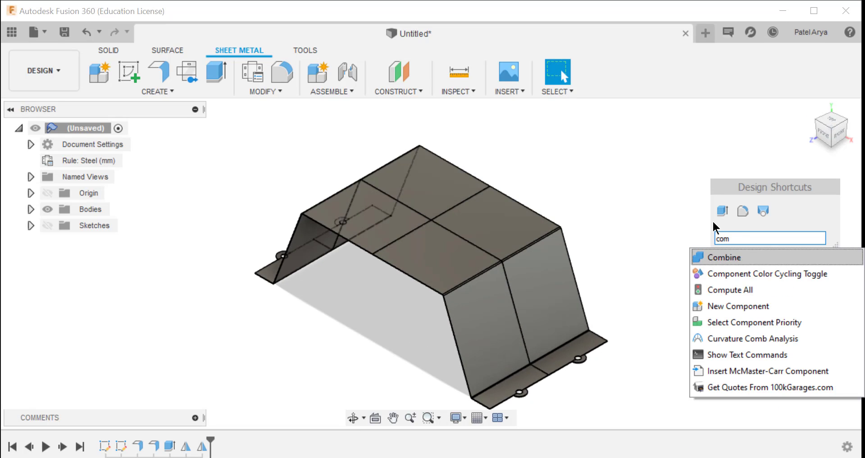
left_click(724, 258)
left_click(431, 175)
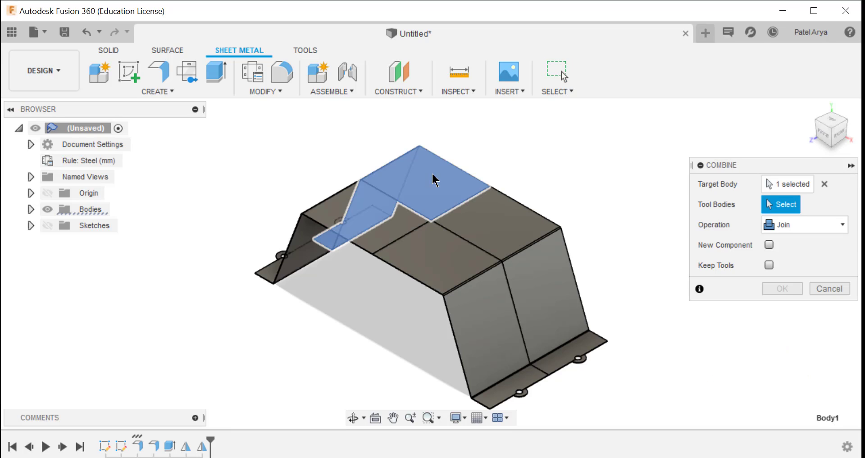
left_click(31, 209)
left_click(103, 242)
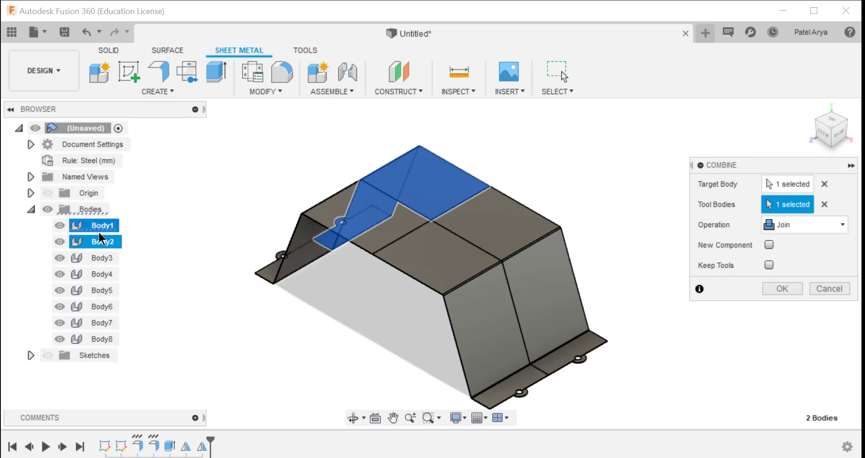
left_click(99, 340, "shift")
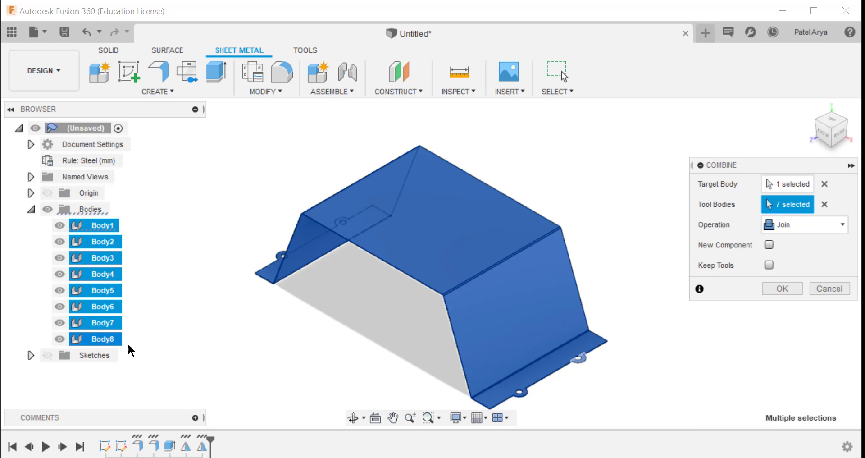
left_click(782, 291)
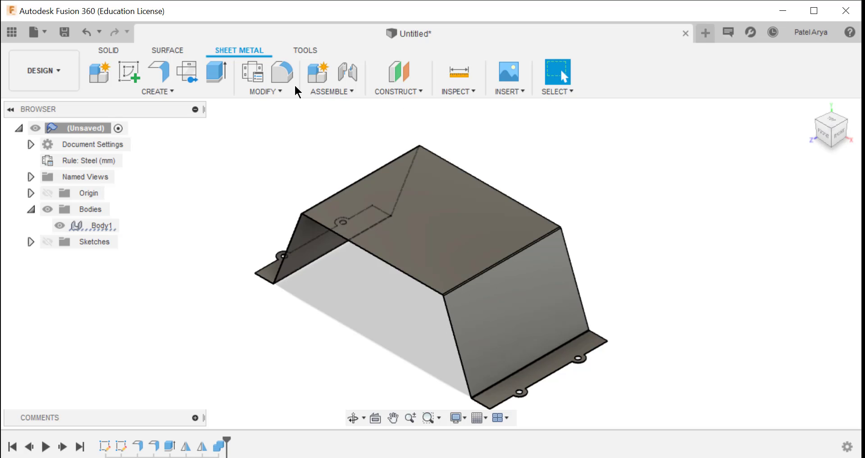
Step: Unfold all bends of the bracket, keeping the large top face stationary
left_click(275, 91)
left_click(286, 106)
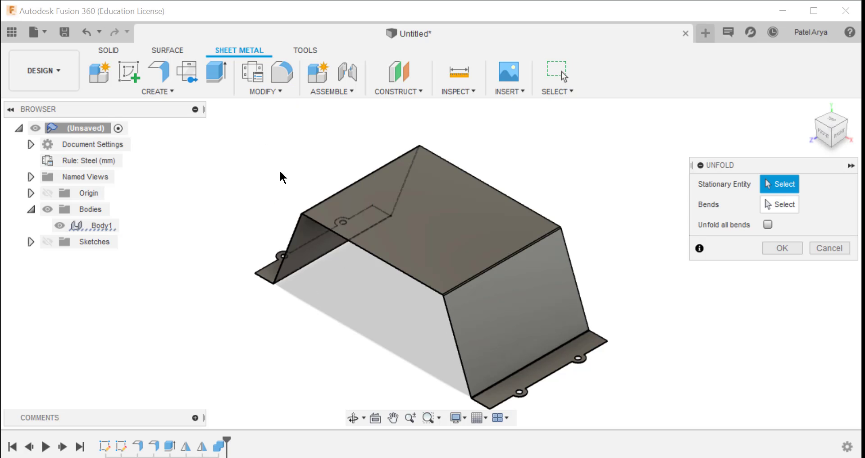
left_click(435, 210)
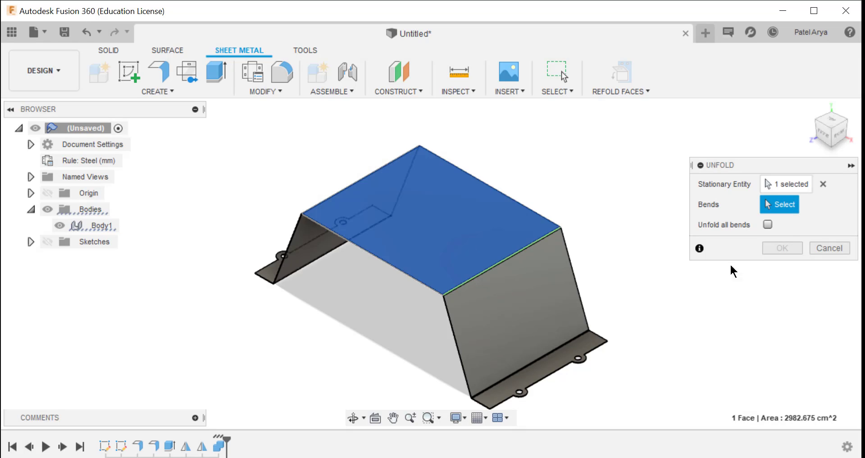
left_click(767, 224)
left_click(783, 249)
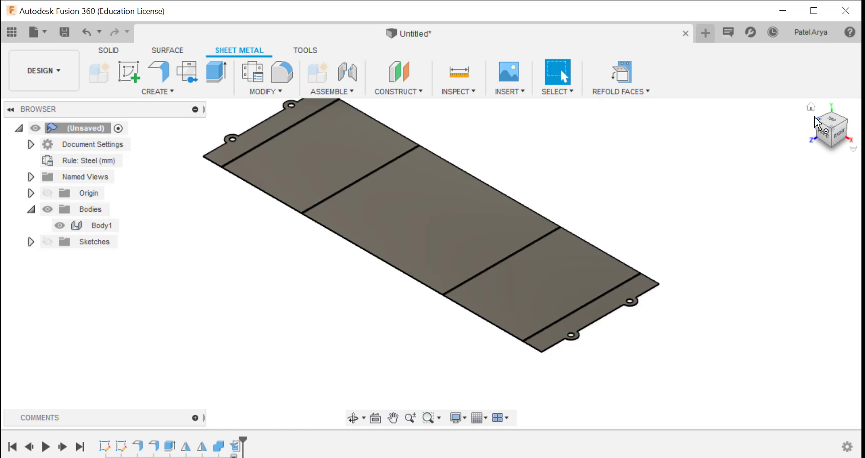
Step: Start a sketch on the unfolded bracket's central face and draw a rectangle about 11 by 10 cm across the left inner bend
left_click(828, 123)
scroll(230, 201, "up", 5)
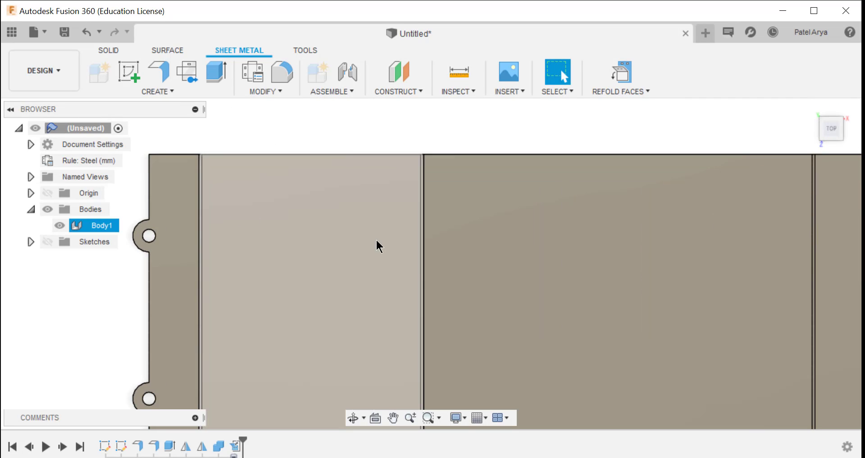
scroll(452, 317, "up", 2)
left_click(130, 77)
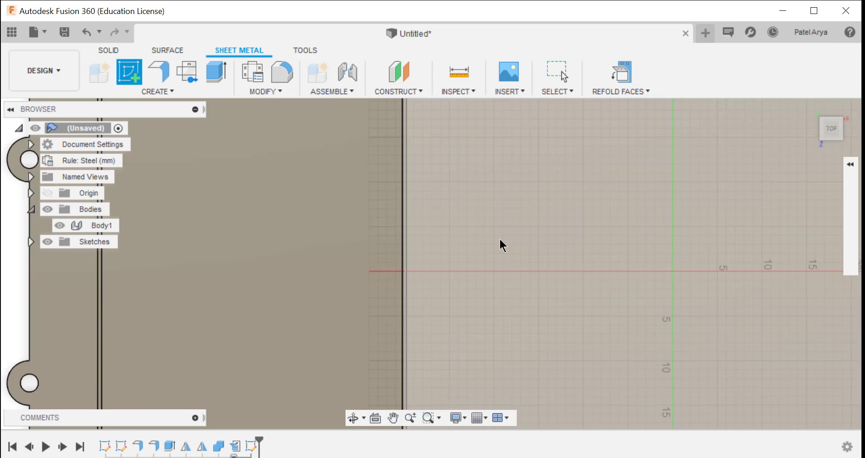
left_click(499, 237)
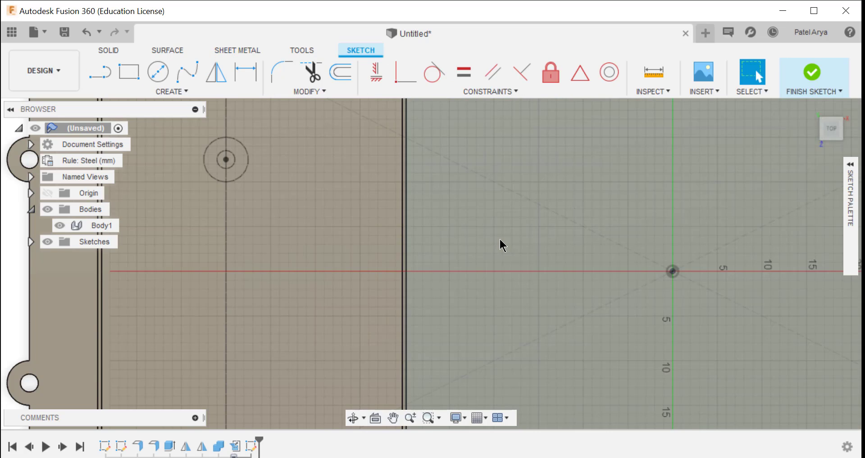
key("r")
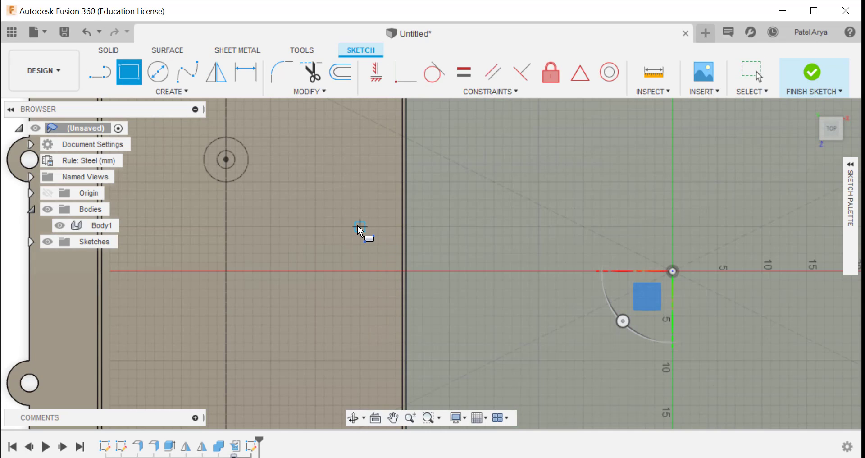
left_click(360, 226)
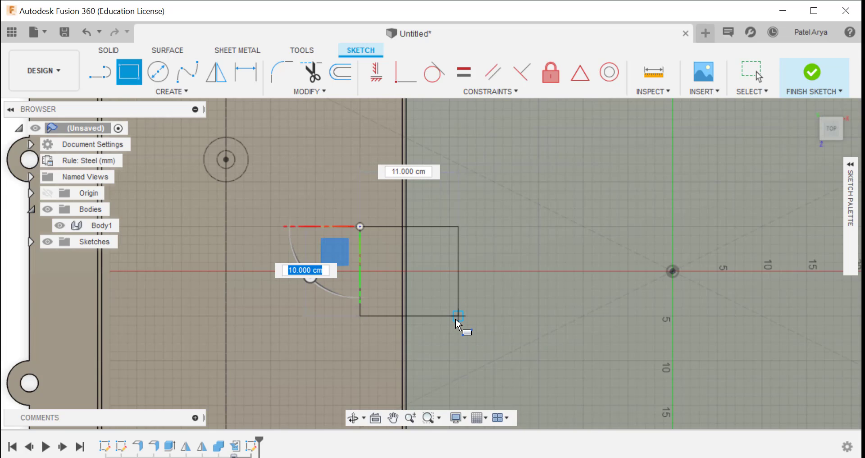
left_click(456, 318)
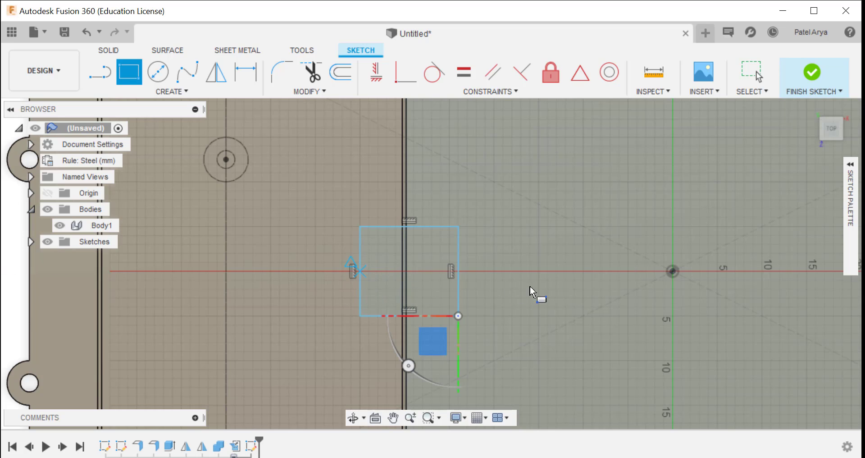
Step: Dimension the rectangle's side parallel to the bend at 10 cm
left_click(242, 78)
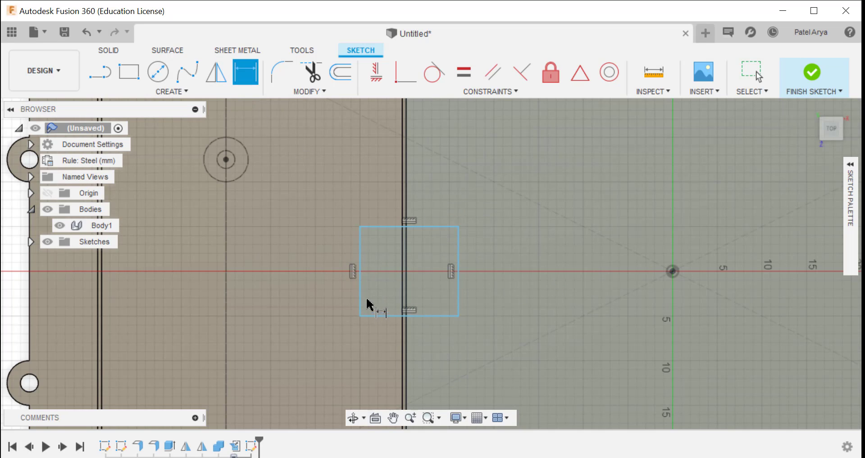
left_click(360, 271)
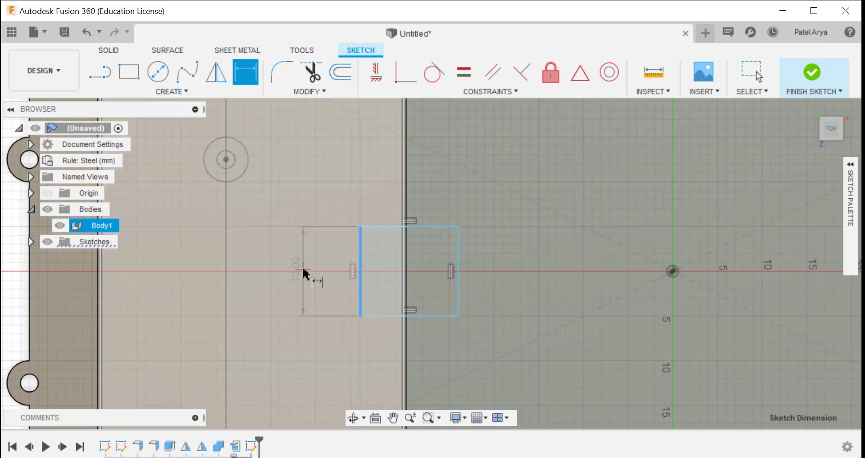
left_click(303, 270)
key("Return")
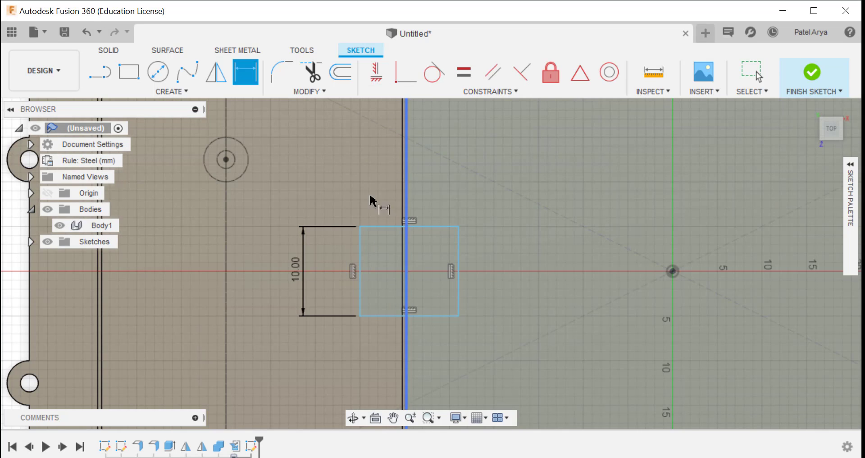
Step: Set the distance from the rectangle's outer upper corner to the bend's outer edge line to 10 cm
scroll(401, 222, "up", 3)
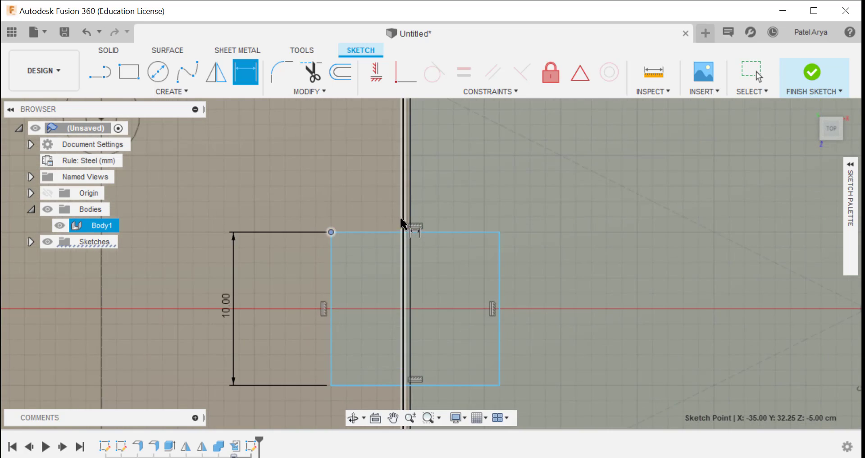
left_click(404, 224)
left_click(359, 171)
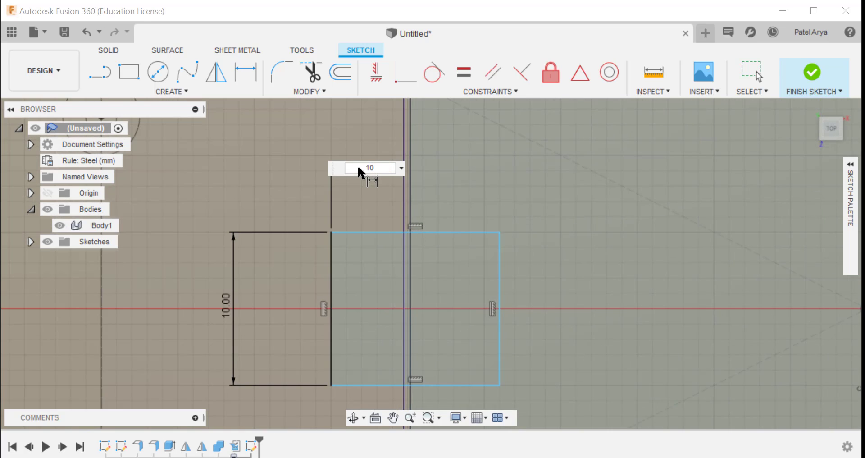
type("10")
key("Return")
Step: Set the distance from the bend's inner edge line to the rectangle's inner lower corner to 10 cm
scroll(437, 284, "up", 2)
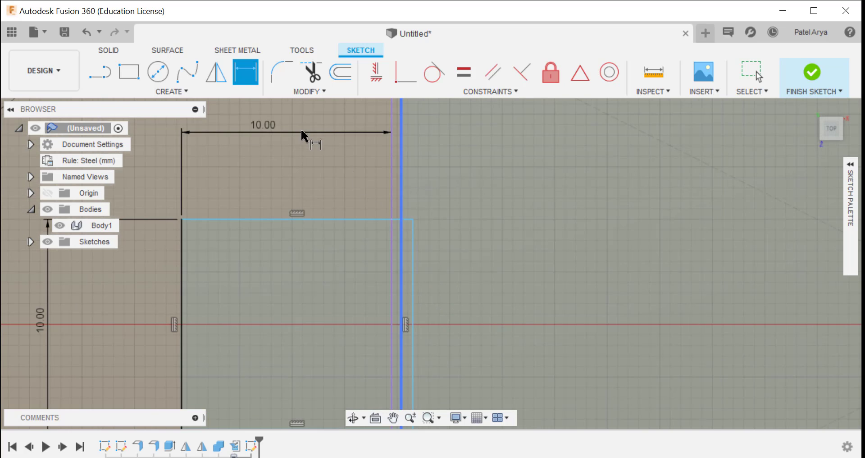
middle_click_drag(455, 311, 460, 178)
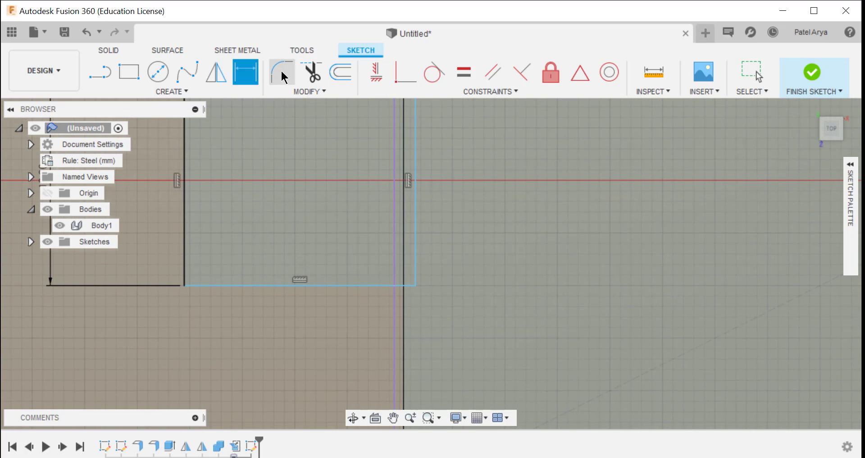
left_click(404, 292)
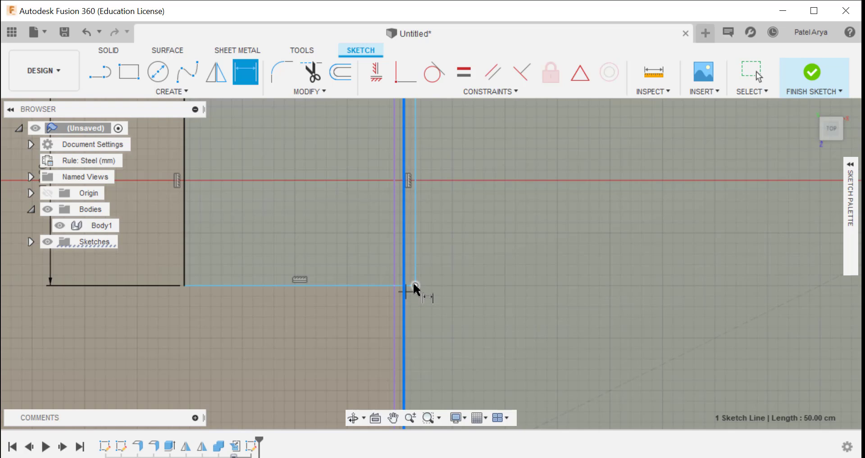
left_click(415, 286)
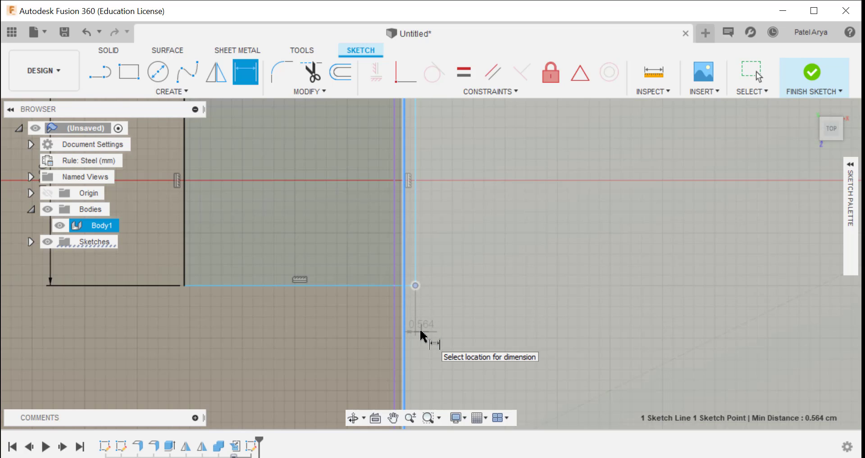
left_click(419, 333)
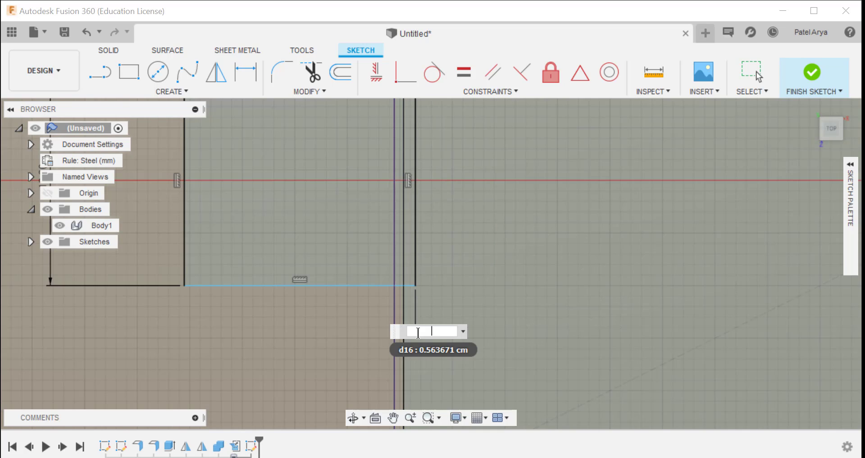
key("Return")
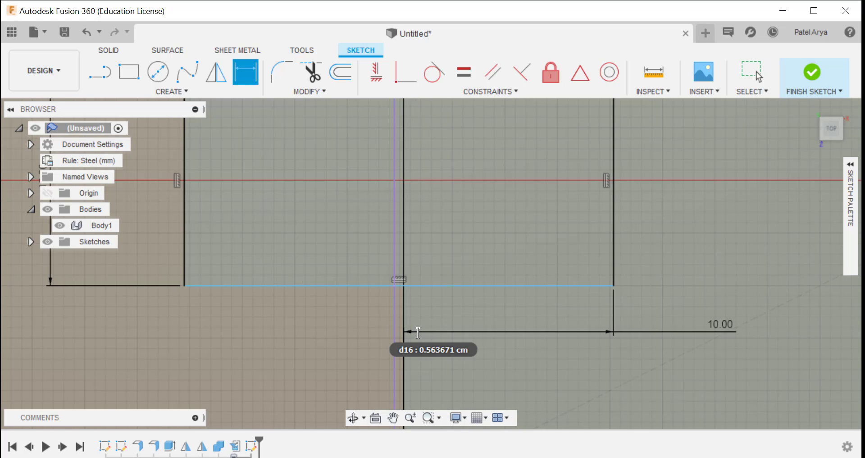
Step: Draw a 25 cm line from the origin straight to the midpoint of the bracket's upper edge
scroll(434, 213, "down", 4)
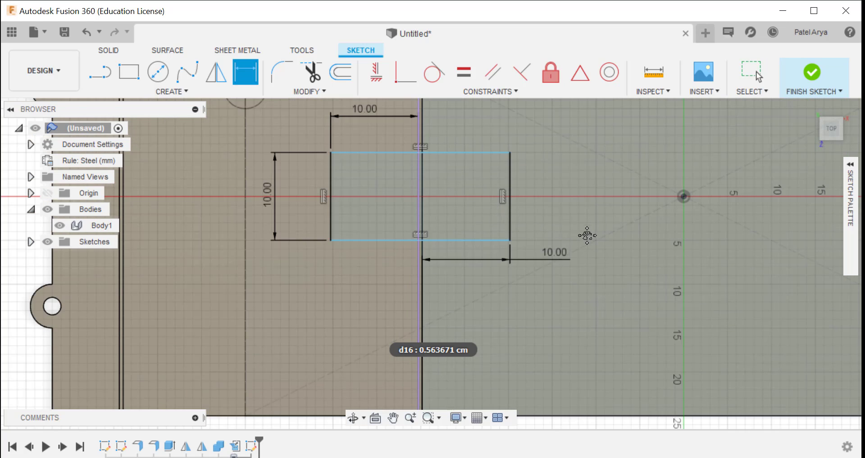
middle_click_drag(587, 235, 556, 304)
key("l")
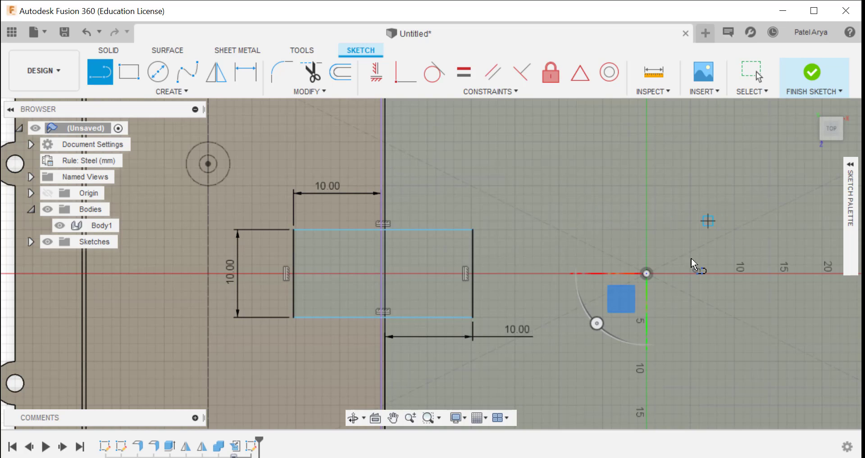
scroll(696, 270, "down", 1)
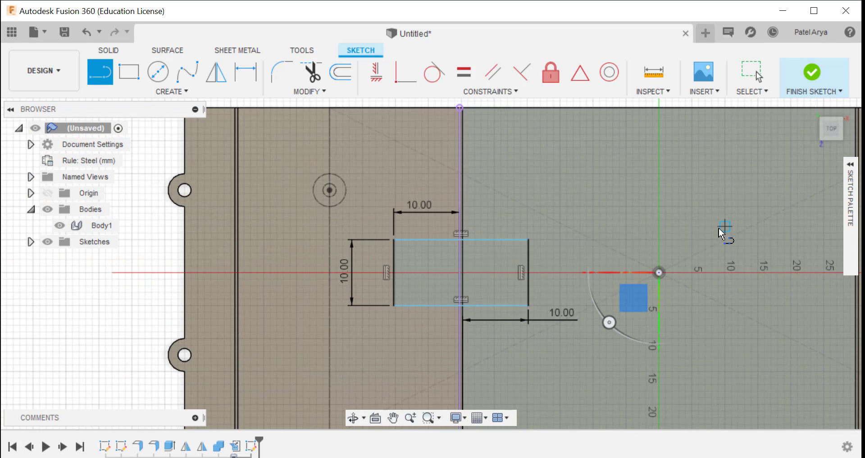
left_click(658, 273)
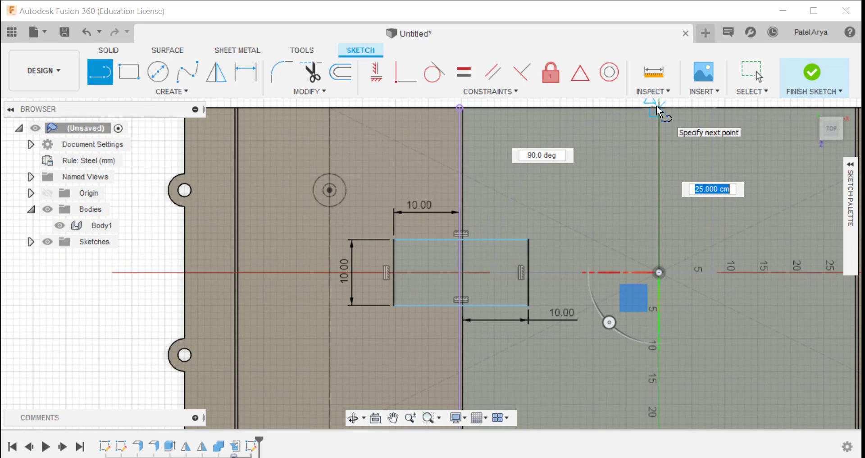
double_click(659, 108)
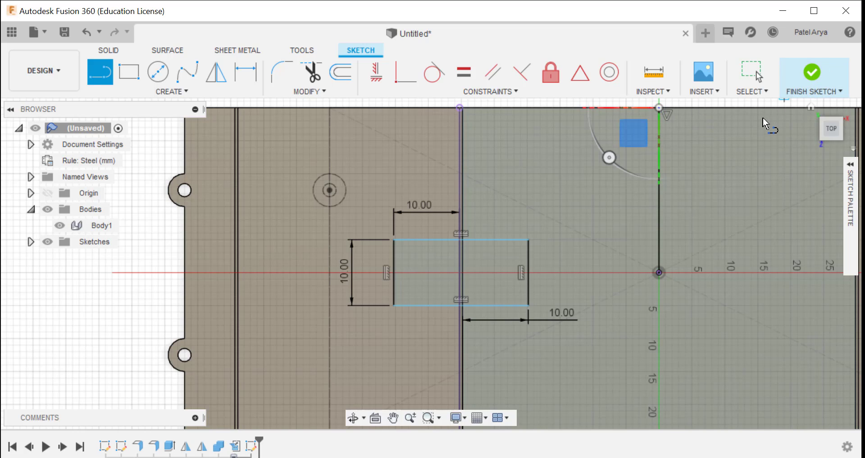
key("Escape")
Step: Mirror the rectangle on the left inner bend about the central line onto the opposite bend
left_click(362, 207)
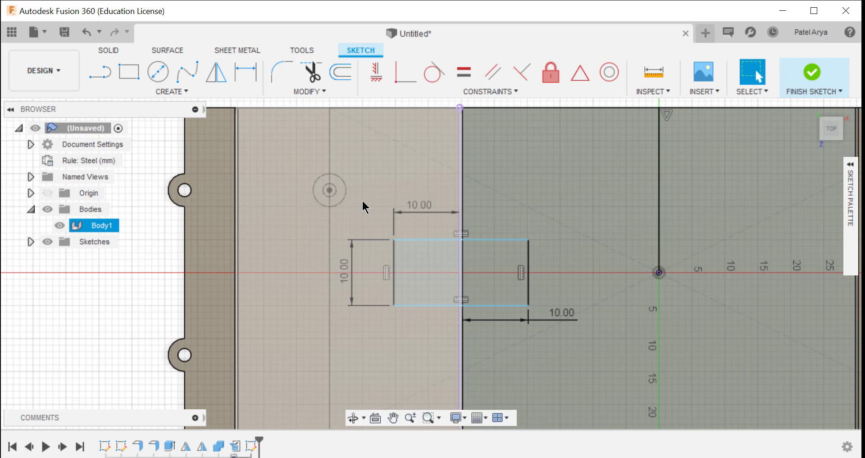
mouse_move(361, 201)
left_mouse_down()
mouse_move(411, 233)
mouse_move(472, 332)
mouse_move(569, 350)
mouse_move(559, 345)
left_mouse_up()
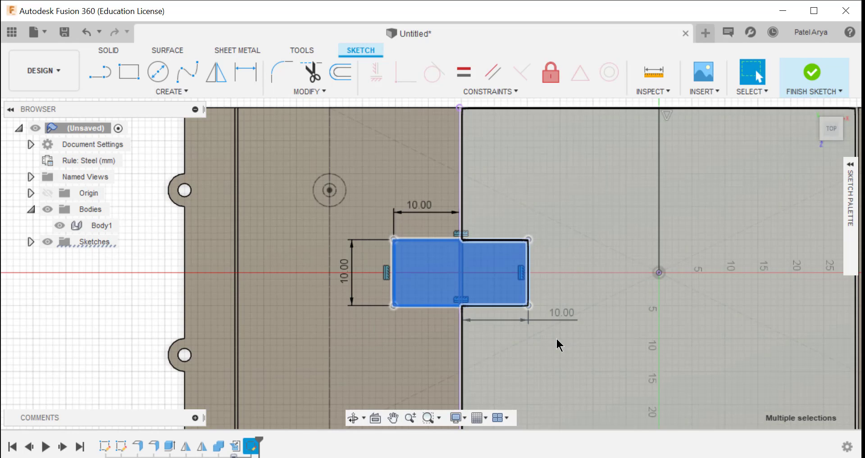
type("s")
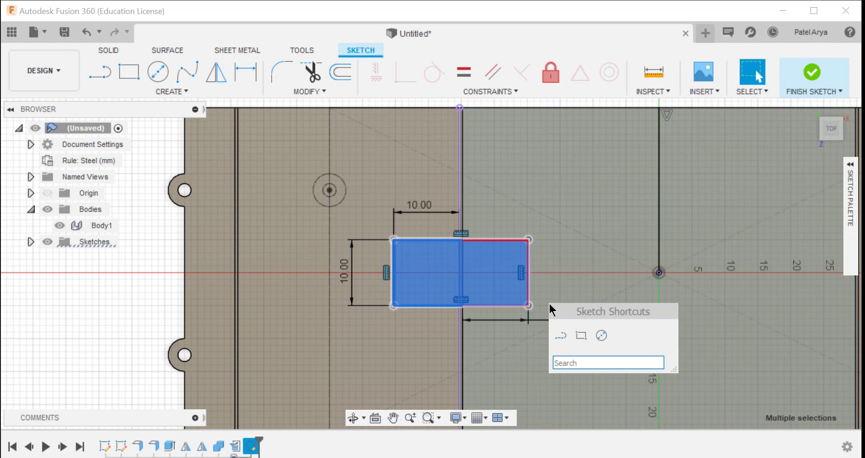
type("mi")
left_click(561, 312)
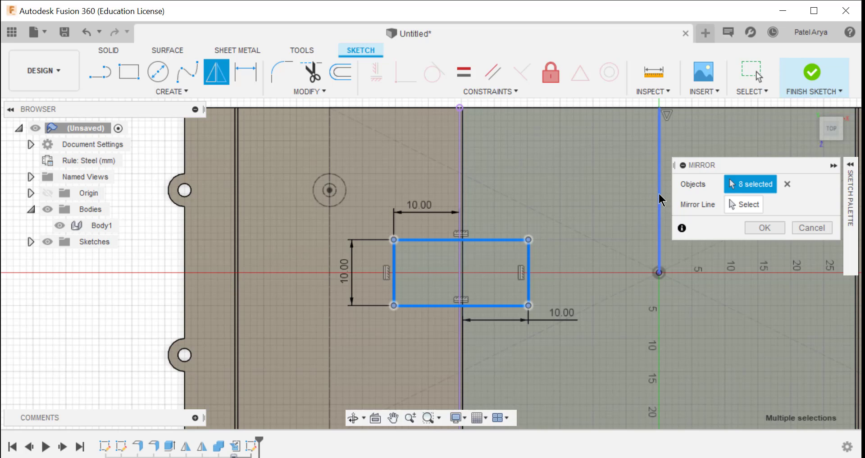
left_click(748, 205)
left_click(660, 210)
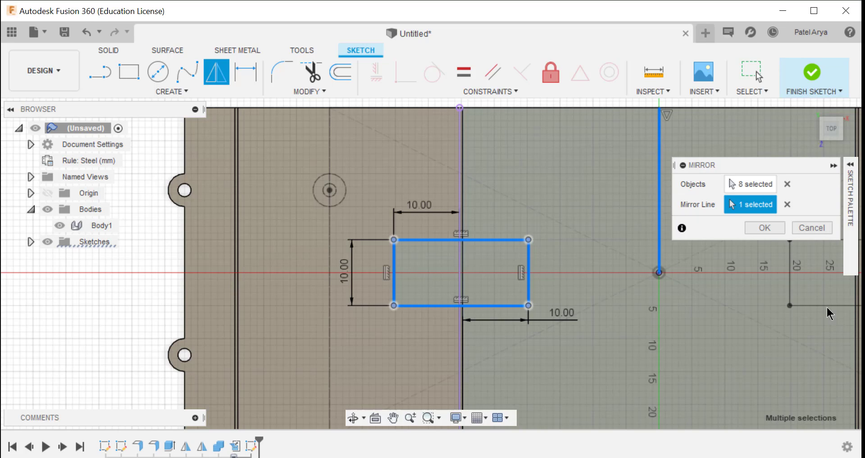
left_click(775, 228)
scroll(742, 265, "down", 2)
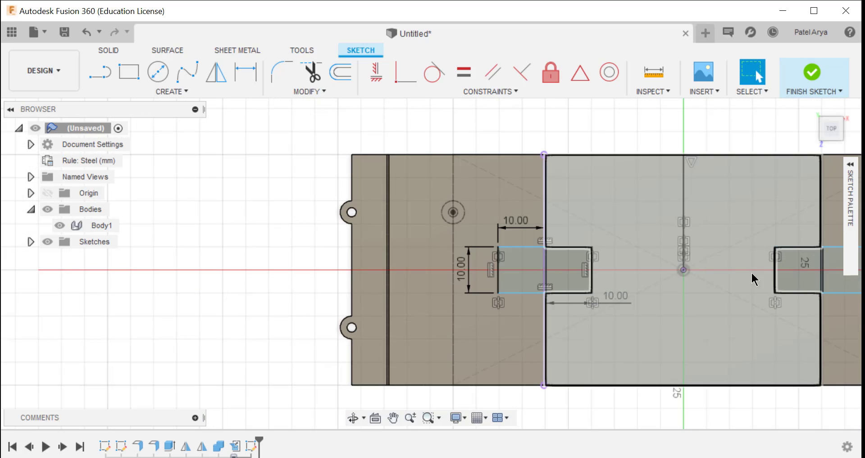
scroll(793, 269, "down", 1)
middle_click_drag(716, 147, 610, 160)
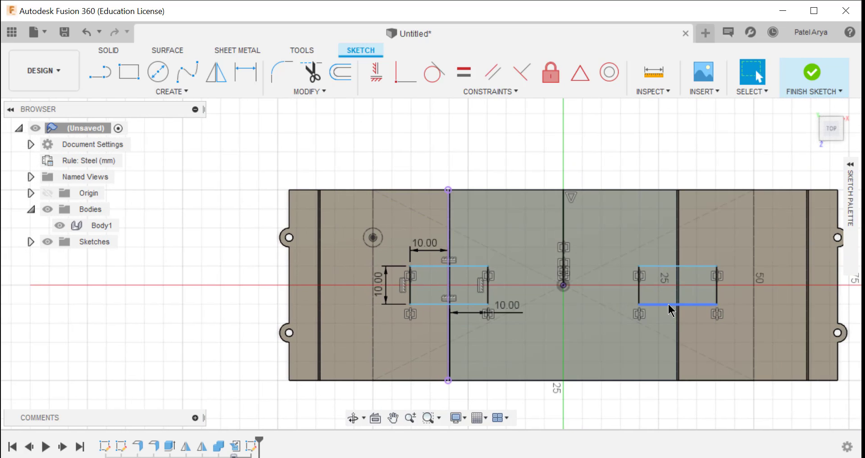
scroll(661, 382, "up", 2)
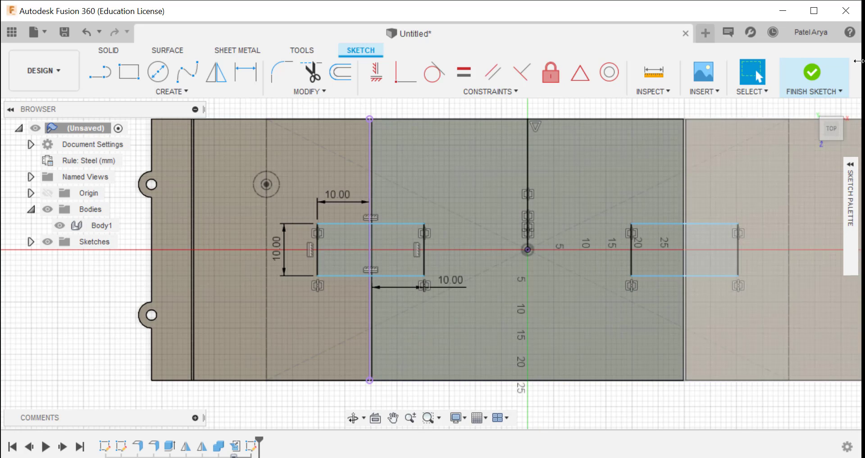
left_click(358, 244)
scroll(373, 247, "up", 4)
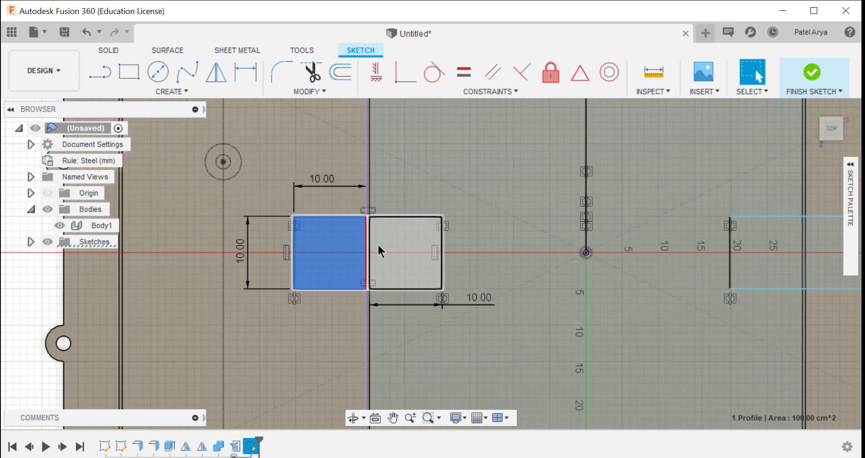
left_click(386, 251, "shift")
scroll(364, 263, "up", 6)
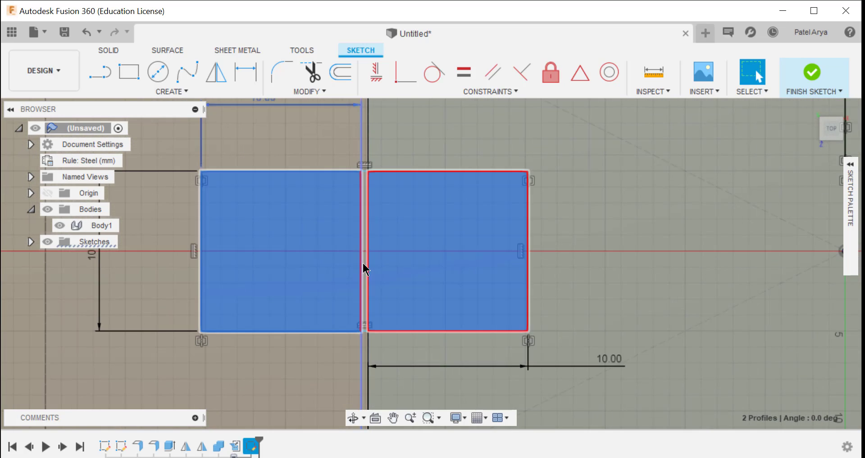
scroll(365, 265, "down", 10)
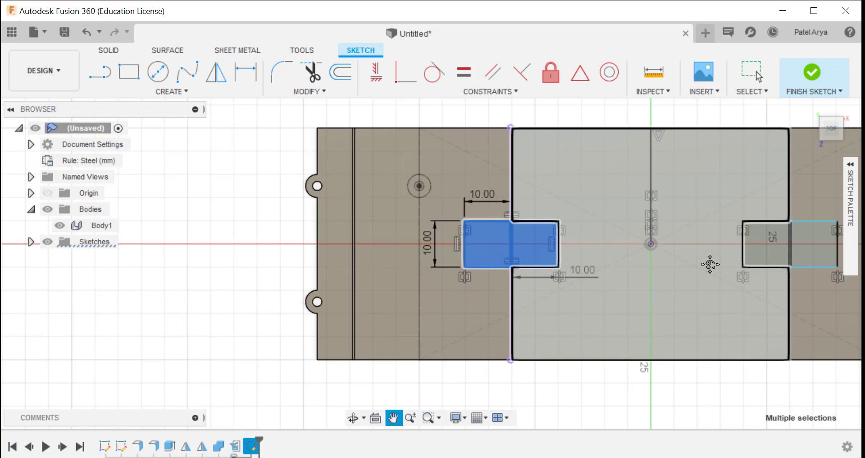
left_click_drag(710, 264, 398, 280)
key("Escape")
left_click(464, 267)
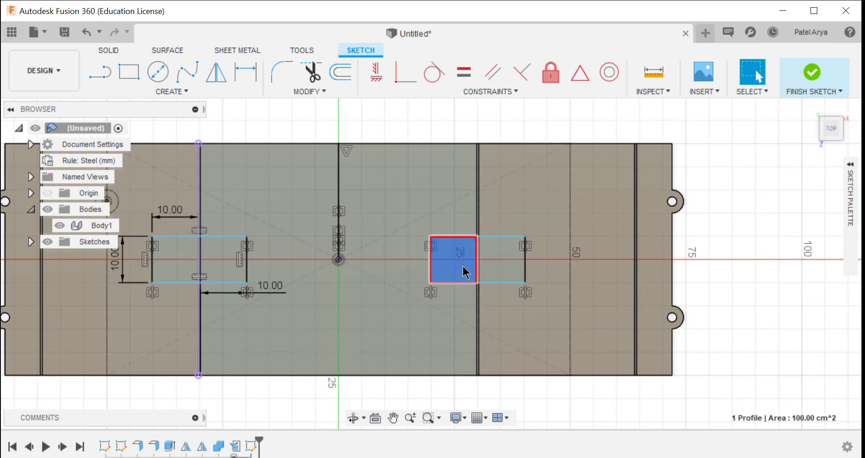
left_click(493, 259, "shift")
scroll(479, 266, "down", 2)
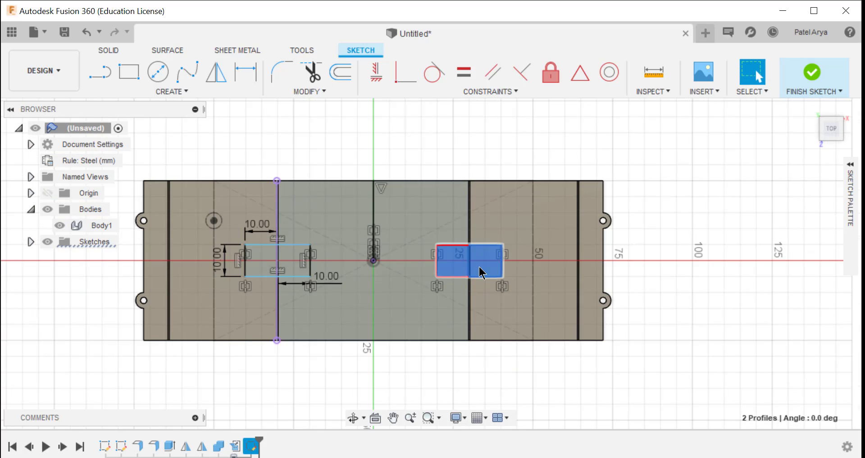
scroll(475, 269, "up", 3)
scroll(397, 284, "down", 2)
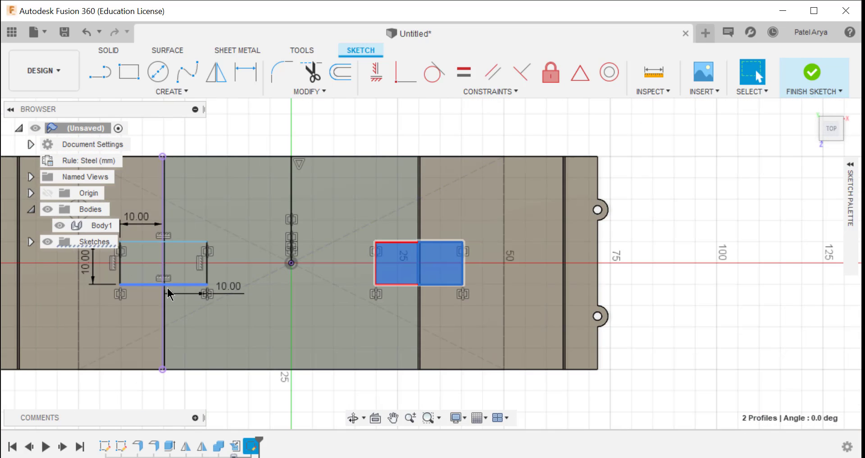
middle_click_drag(214, 312, 380, 356)
scroll(390, 341, "down", 2)
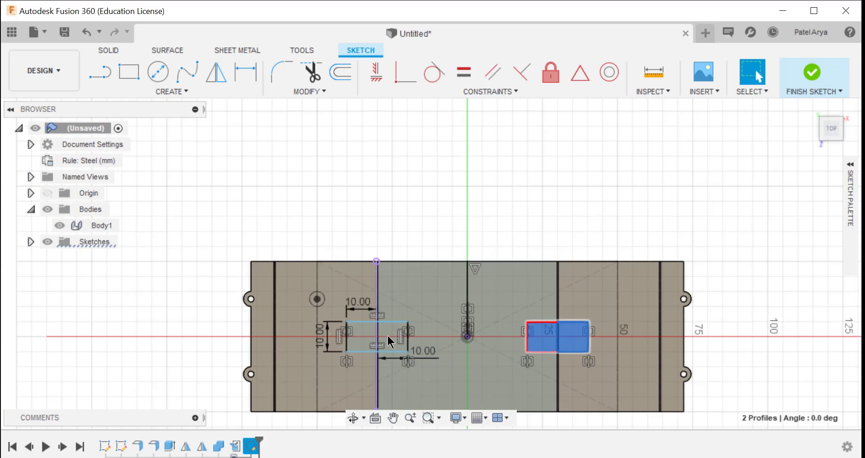
scroll(388, 342, "up", 5)
left_click(381, 359)
left_click(279, 336, "shift")
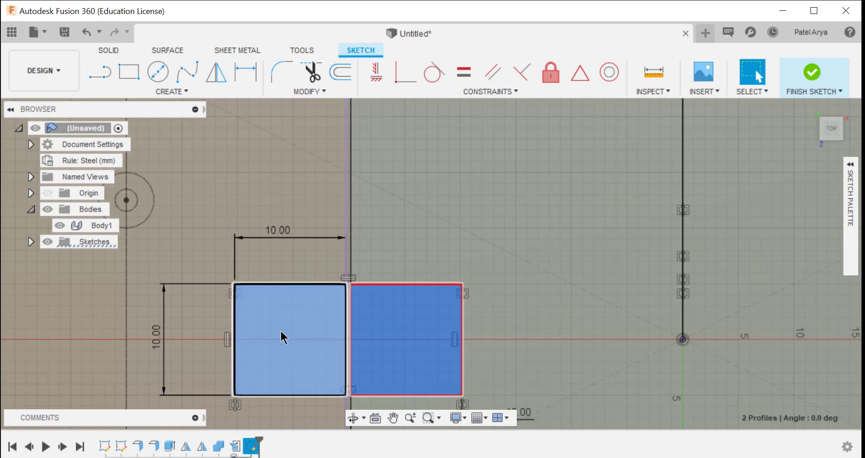
scroll(347, 337, "down", 4)
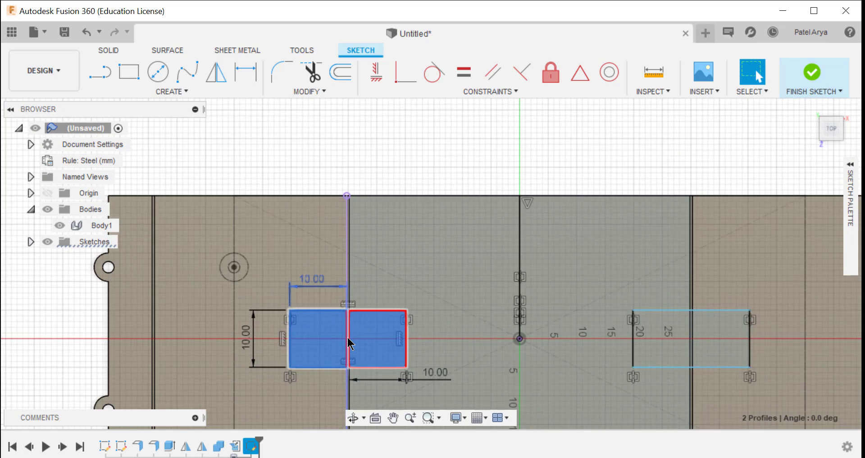
scroll(348, 338, "up", 3)
scroll(348, 337, "up", 5)
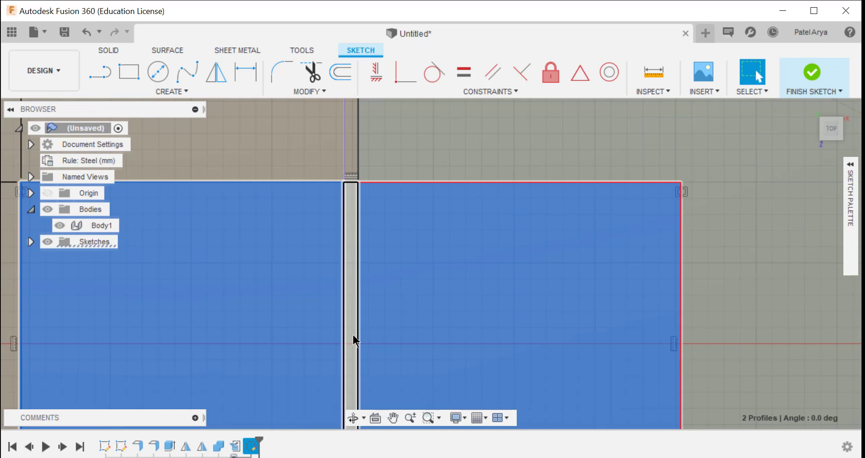
left_click(353, 335, "shift")
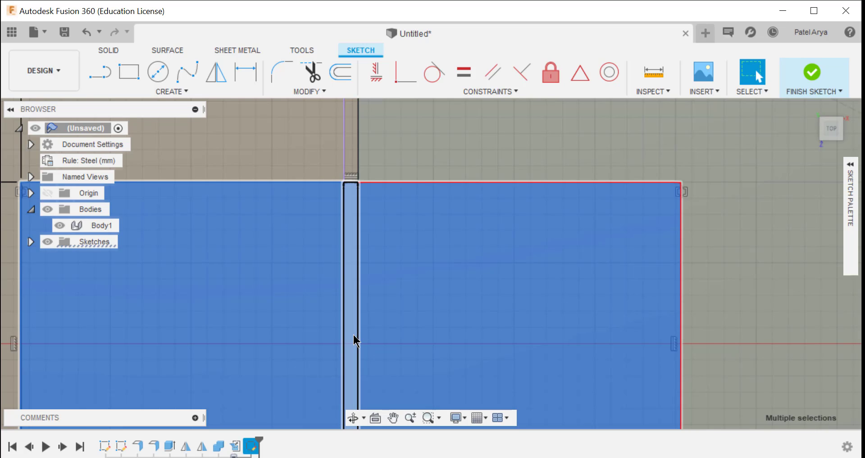
scroll(498, 322, "down", 5)
key("e")
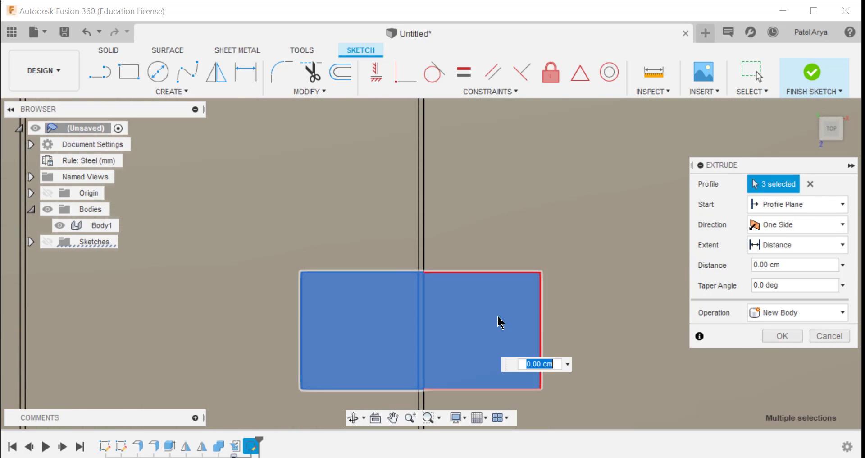
left_click(845, 142)
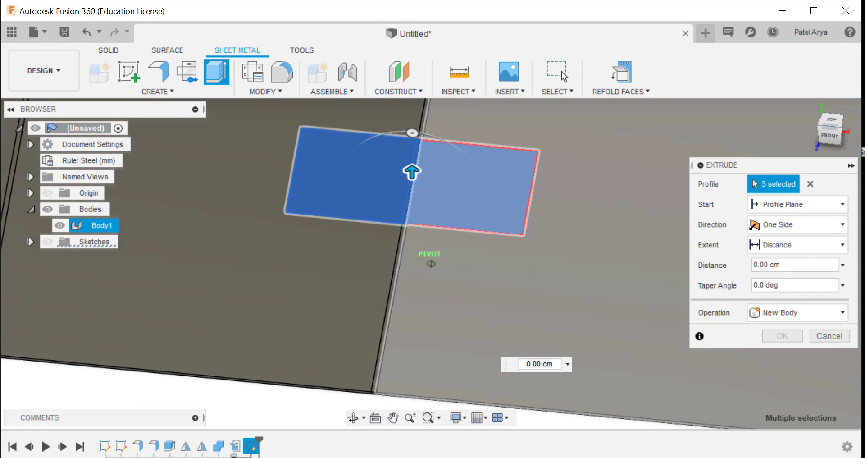
middle_click_drag(493, 174, 492, 153, "shift")
left_click_drag(412, 155, 412, 218)
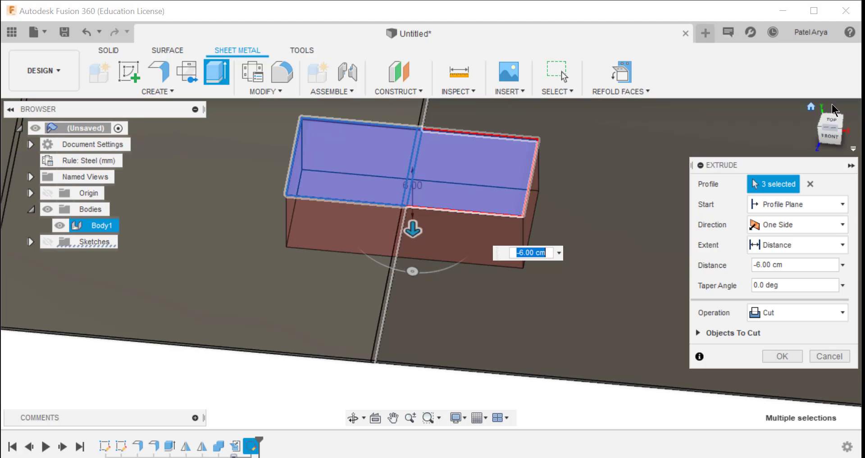
left_click(811, 107)
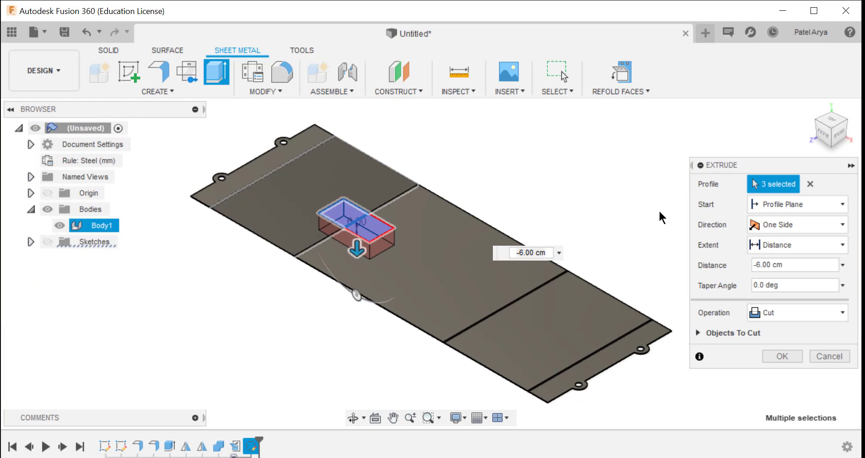
key("Escape")
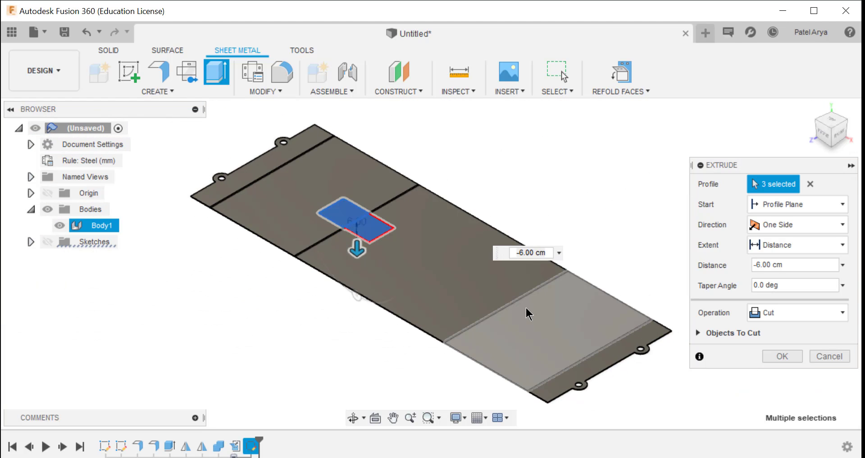
Step: Cut both rectangular openings through the unfolded sheet by extruding all their profile regions with extent To Object, up to the central panel's underside face
left_click_drag(832, 130, 833, 155)
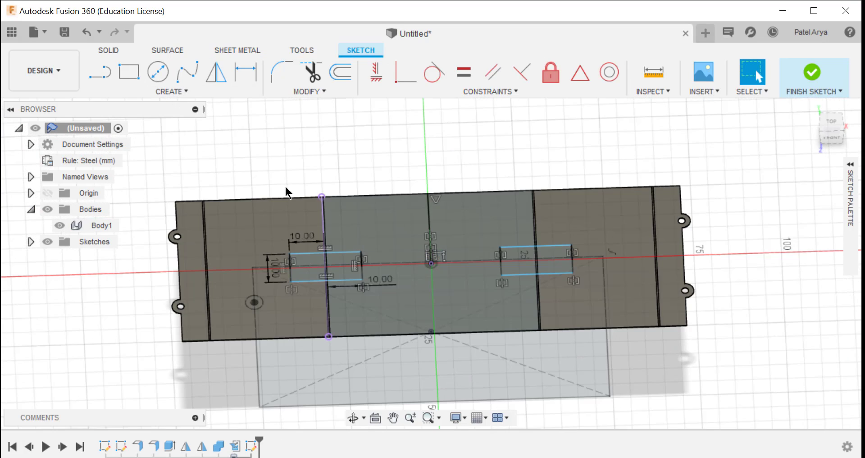
scroll(316, 239, "up", 3)
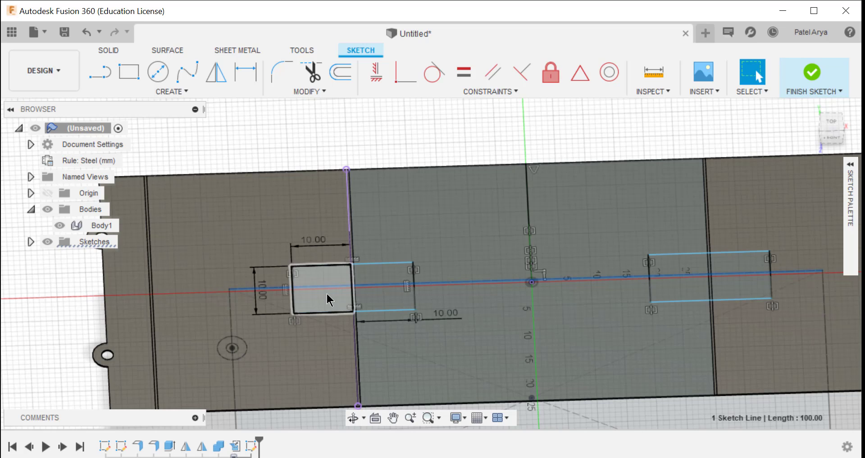
left_click(328, 300)
scroll(350, 288, "up", 5)
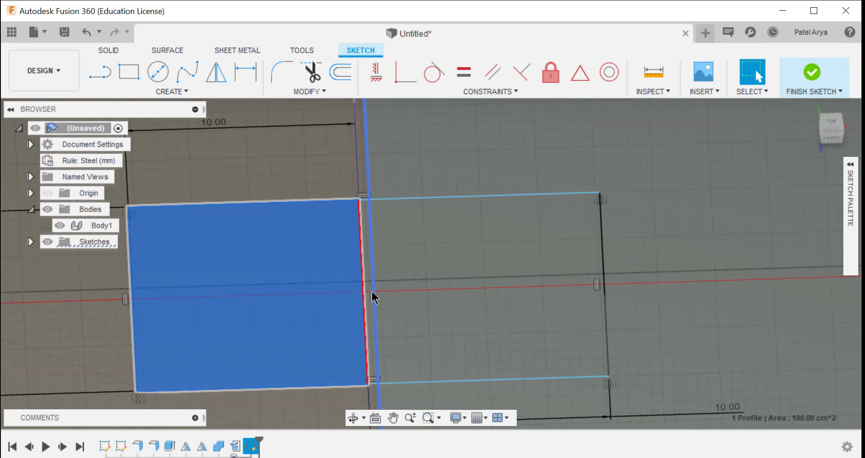
scroll(372, 298, "up", 3)
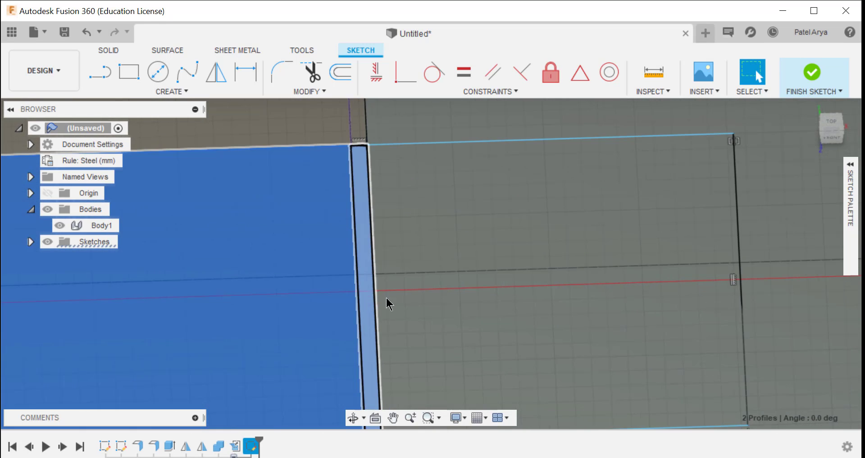
left_click(492, 298, "shift")
scroll(521, 282, "down", 5)
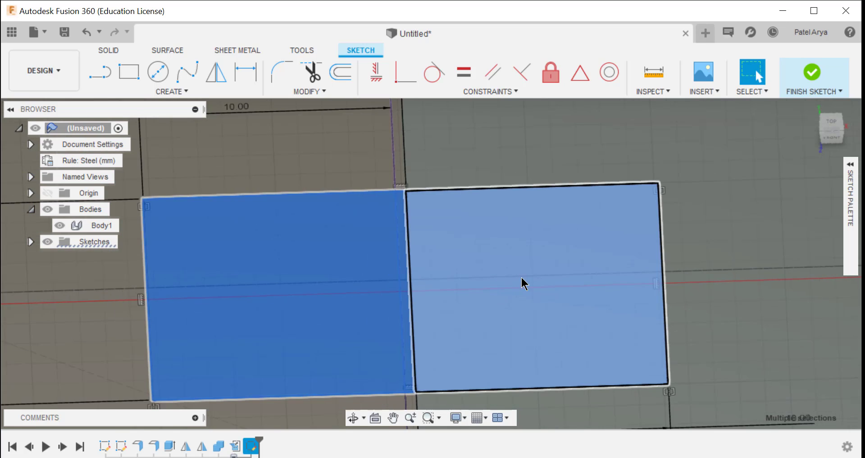
scroll(567, 272, "down", 3)
scroll(634, 312, "down", 3)
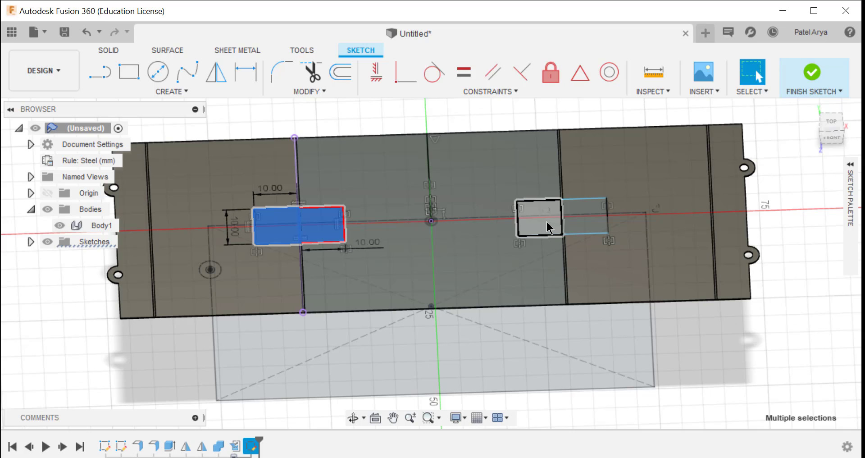
left_click(548, 227, "shift")
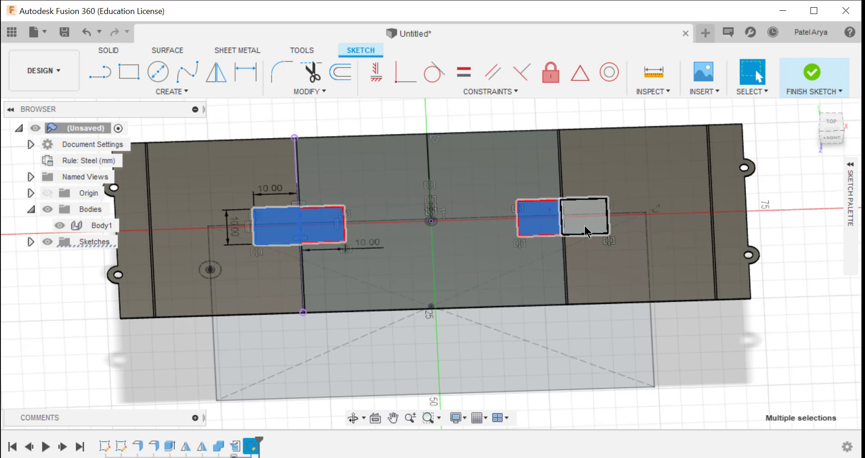
left_click(585, 226, "shift")
key("e")
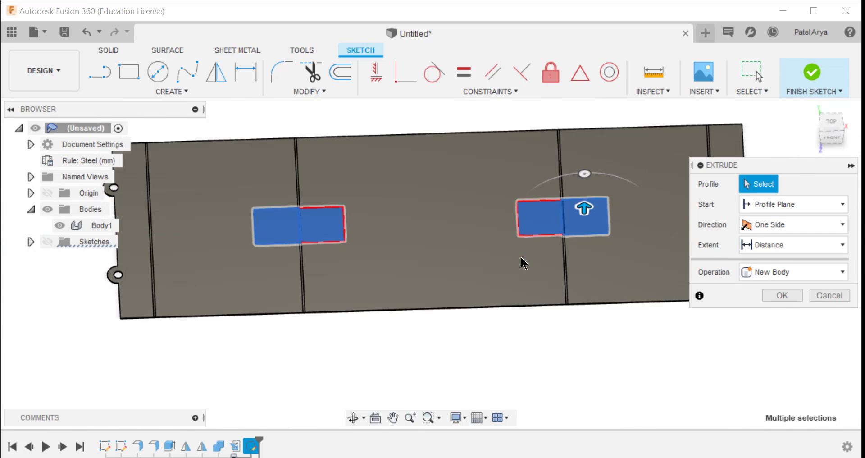
left_click_drag(584, 208, 582, 247)
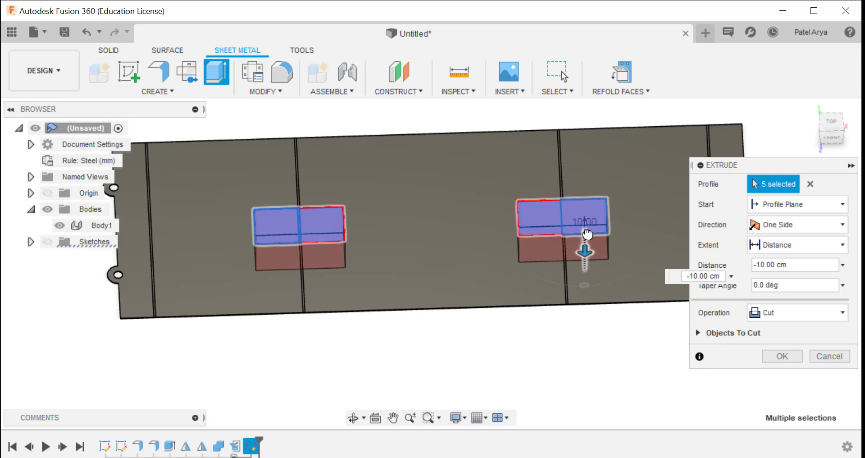
left_click(836, 243)
left_click(790, 276)
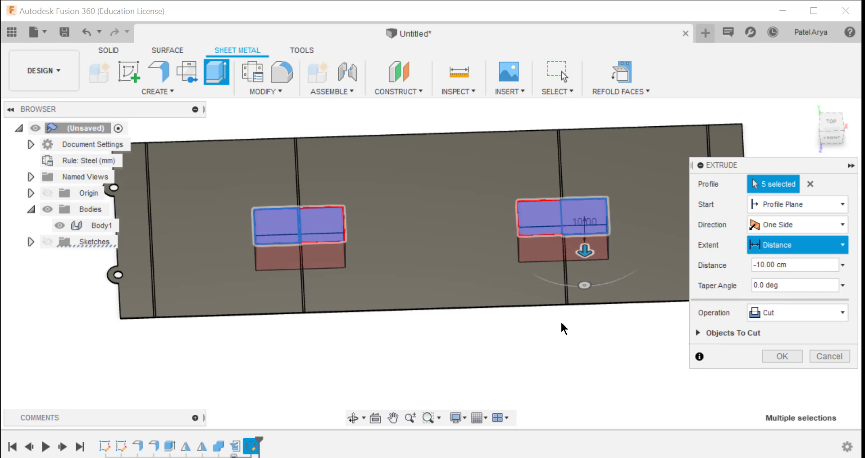
left_click_drag(833, 128, 830, 82)
left_click(456, 206)
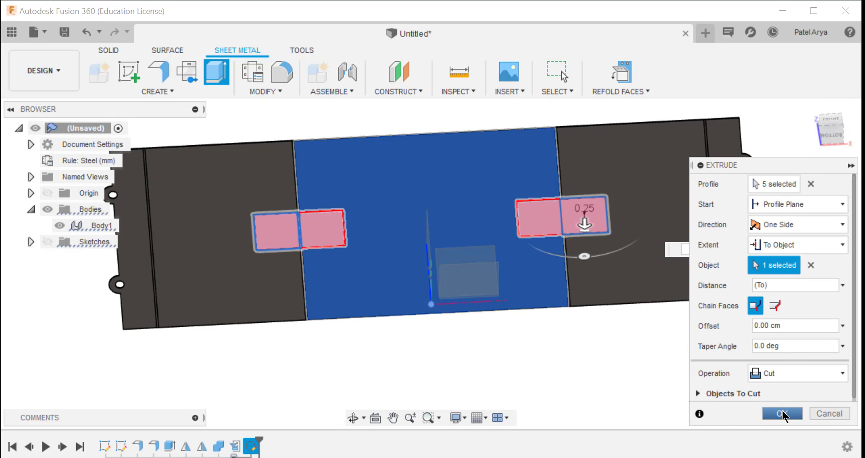
left_click(780, 410)
Step: Refold the bracket's unfolded bends, then switch to Photos to view the reference drawing monthly challenges 3.jpg
left_click_drag(829, 152, 816, 77)
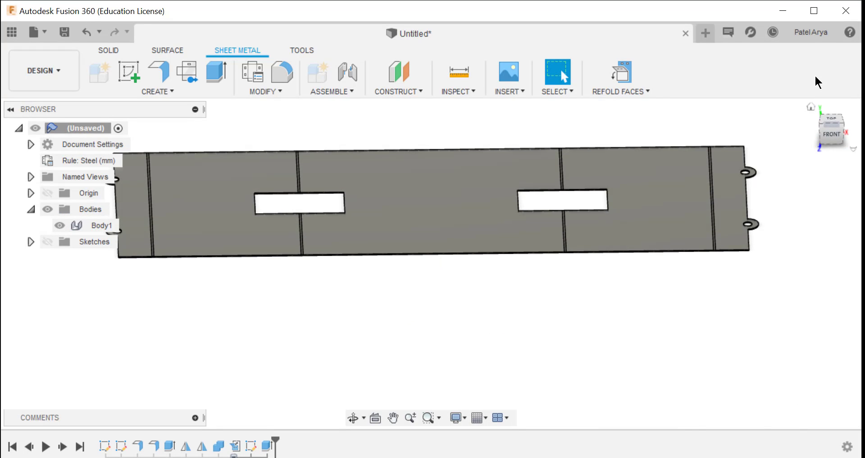
left_click(811, 106)
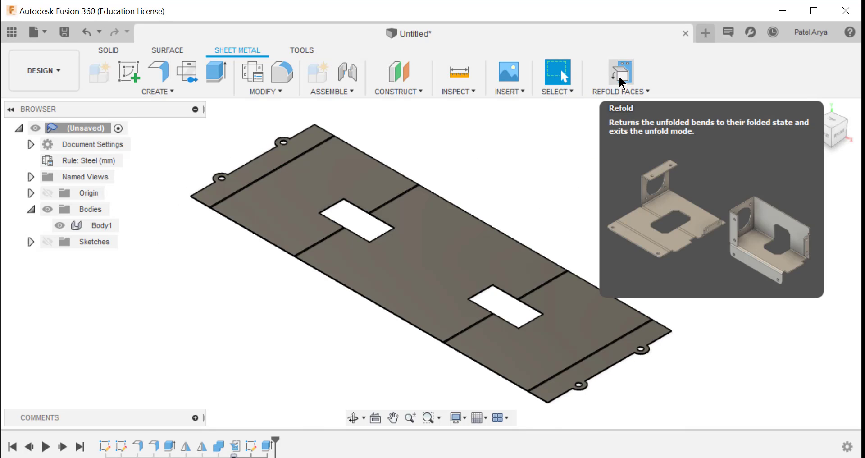
left_click(620, 76)
left_click_drag(828, 126, 827, 114)
key("alt+Tab")
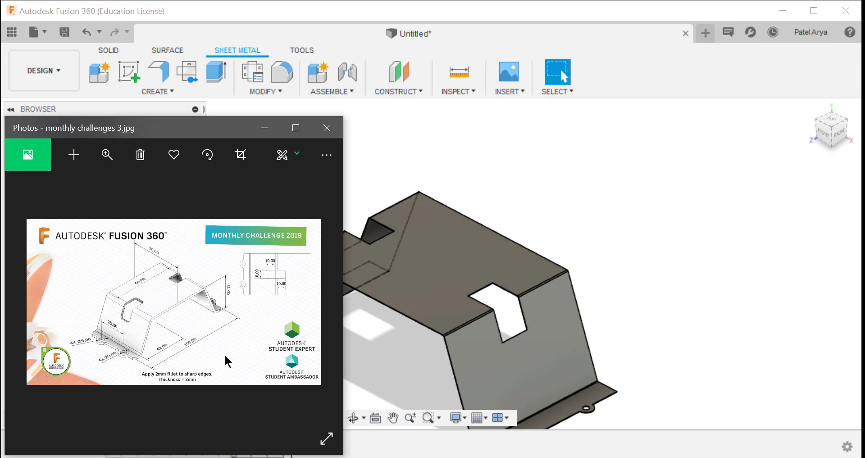